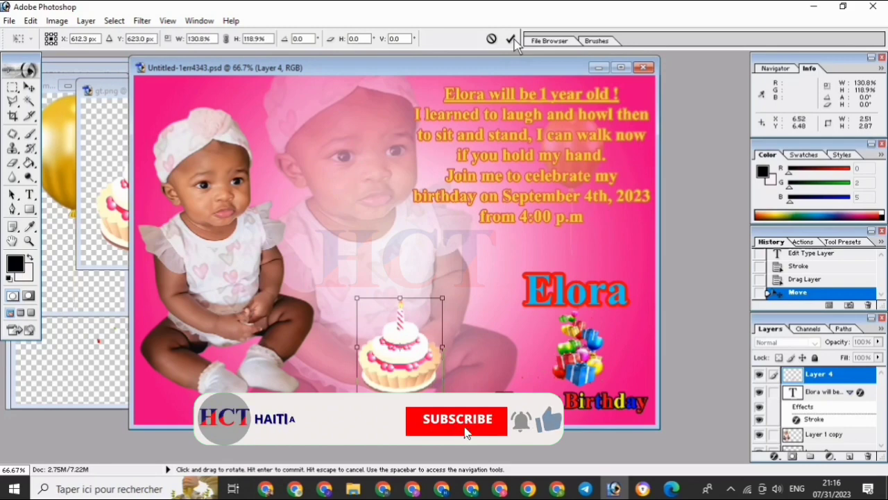
Apply the free transform to the birthday cake layer at 130.8% width and 118.9% height.
left_click(511, 40)
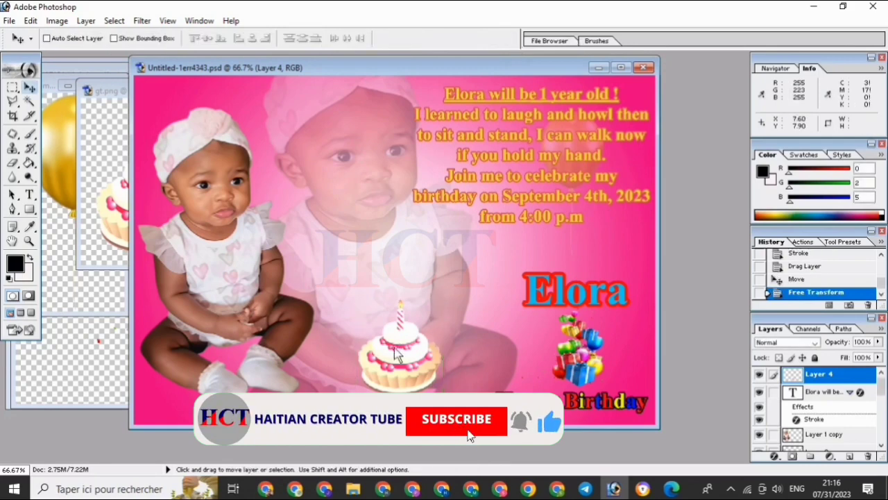
mouse_move(399, 358)
left_mouse_down()
mouse_move(392, 385)
mouse_move(399, 358)
left_mouse_up()
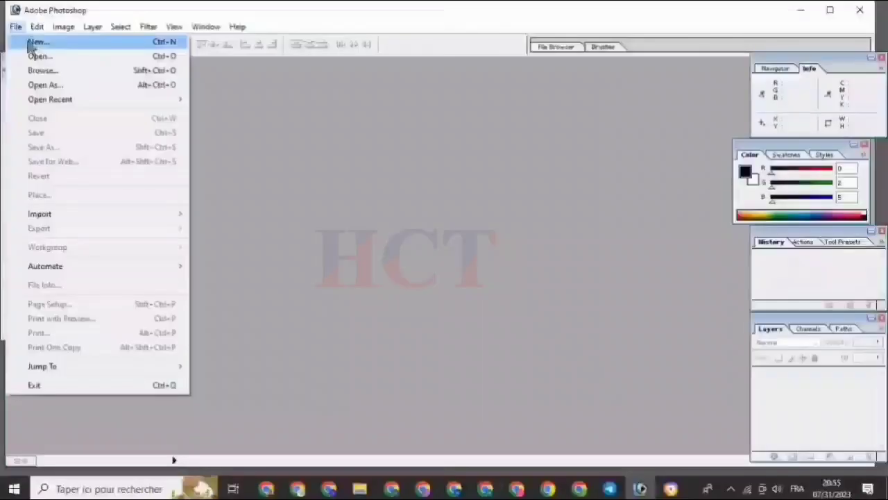
Create a white RGB document 6 inches wide and 4 inches high at 200 pixels/inch, and centre its window in the workspace.
left_click(31, 44)
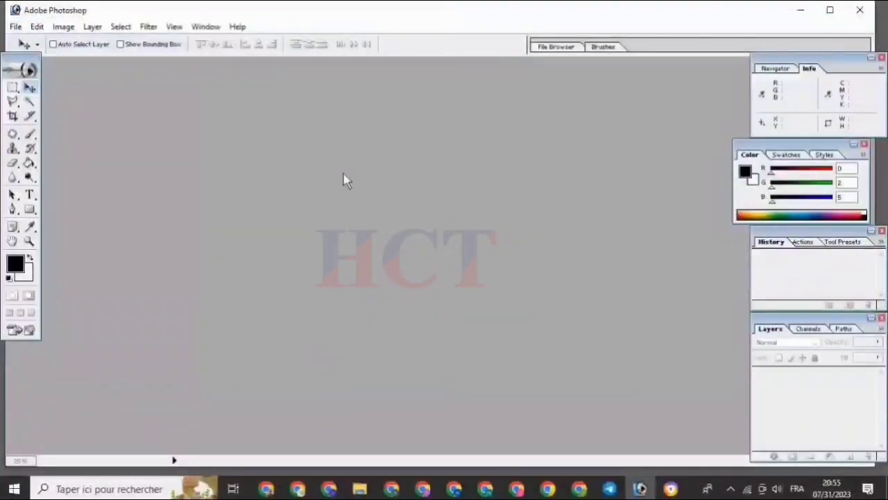
left_click(505, 197)
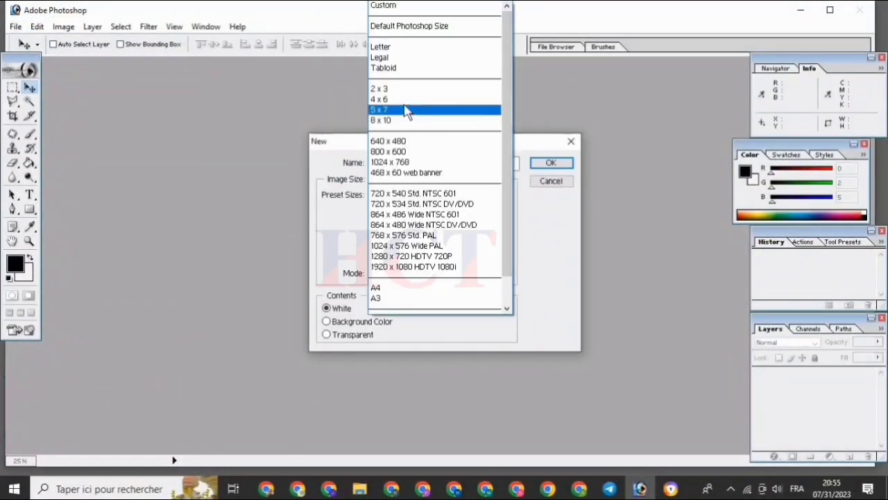
left_click(407, 102)
double_click(416, 215)
type("6")
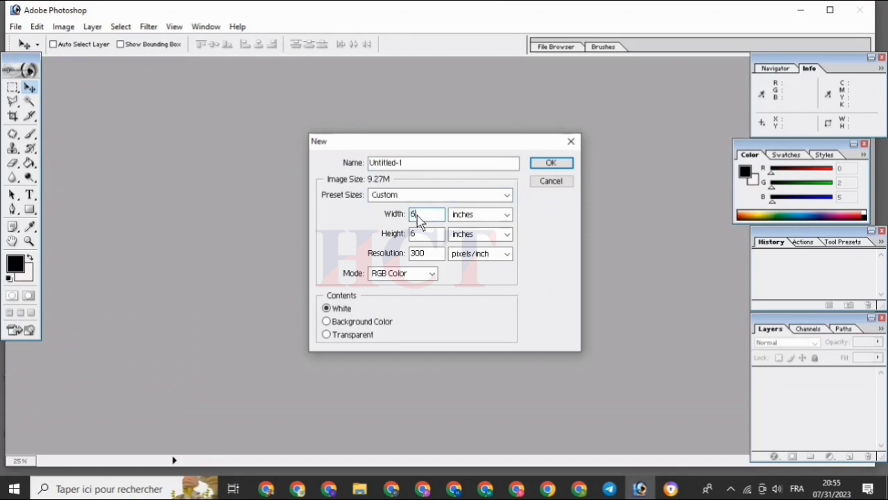
double_click(419, 234)
type("4")
double_click(418, 258)
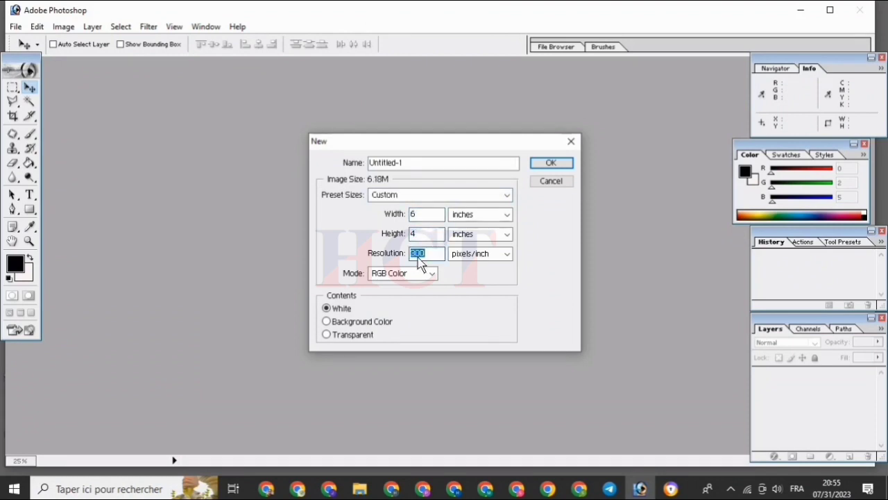
type("200")
left_click(559, 171)
left_click_drag(254, 72, 381, 77)
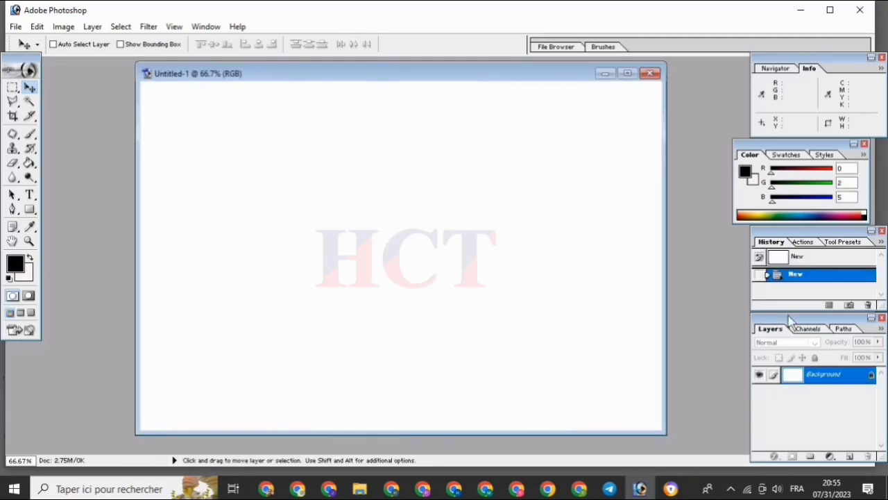
Add a Gradient Fill layer using the white-to-pink gradient from the Simple gradient set.
left_click(830, 457)
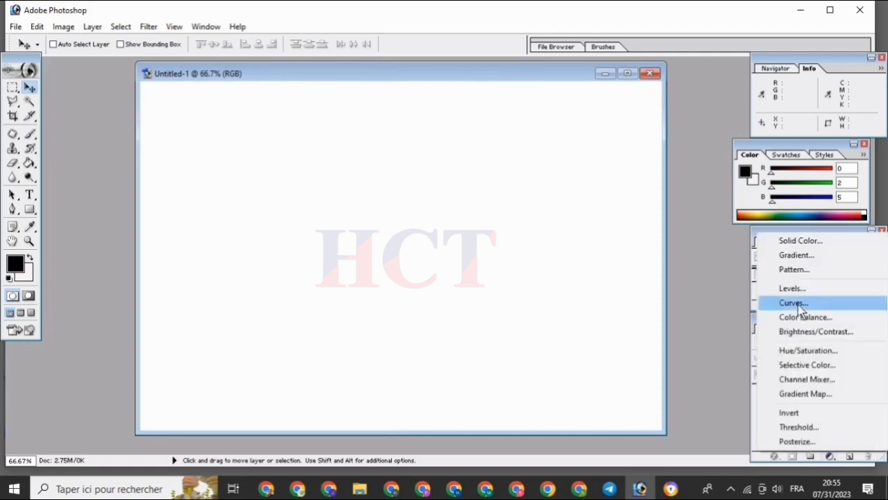
left_click(790, 255)
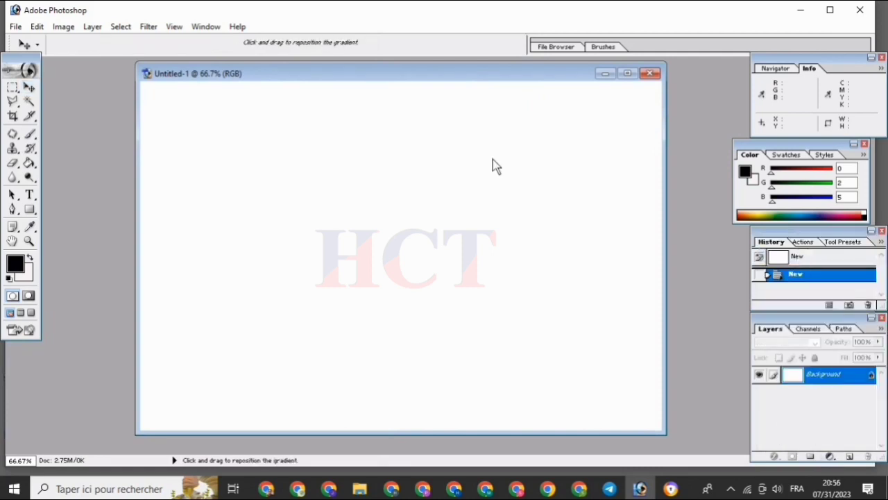
left_click(470, 202)
left_click(504, 222)
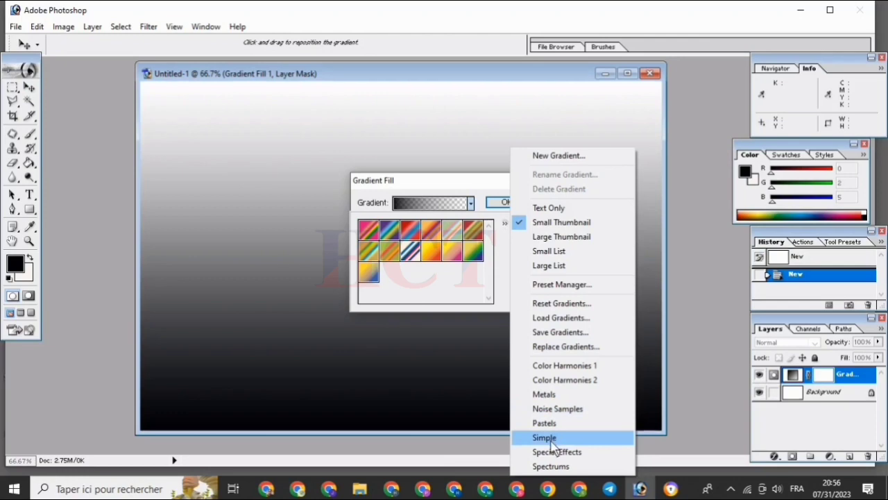
left_click(553, 442)
left_click(391, 195)
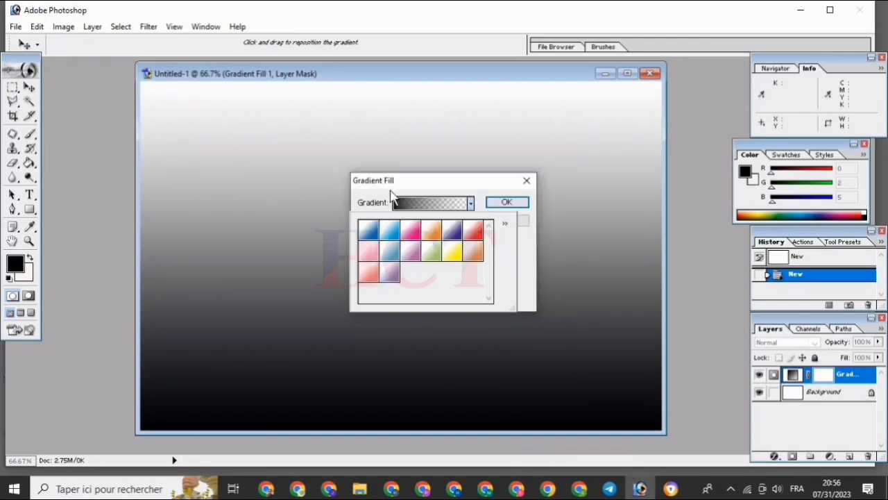
left_click(410, 229)
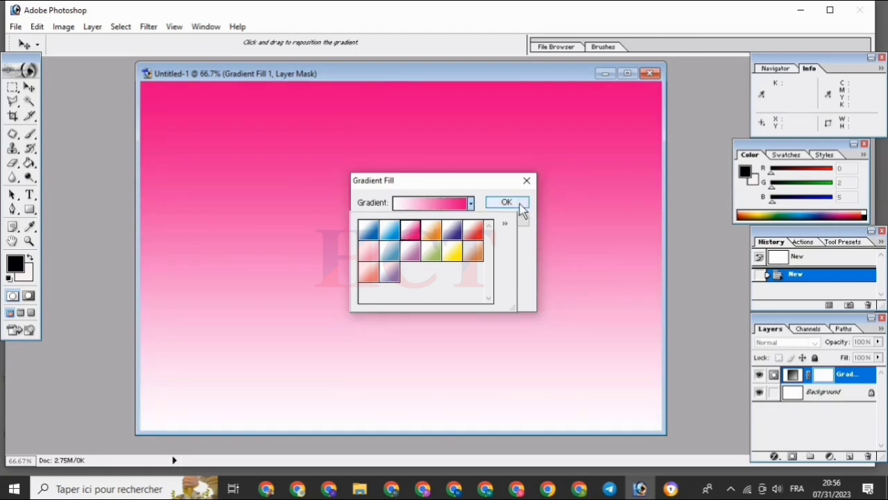
left_click(529, 251)
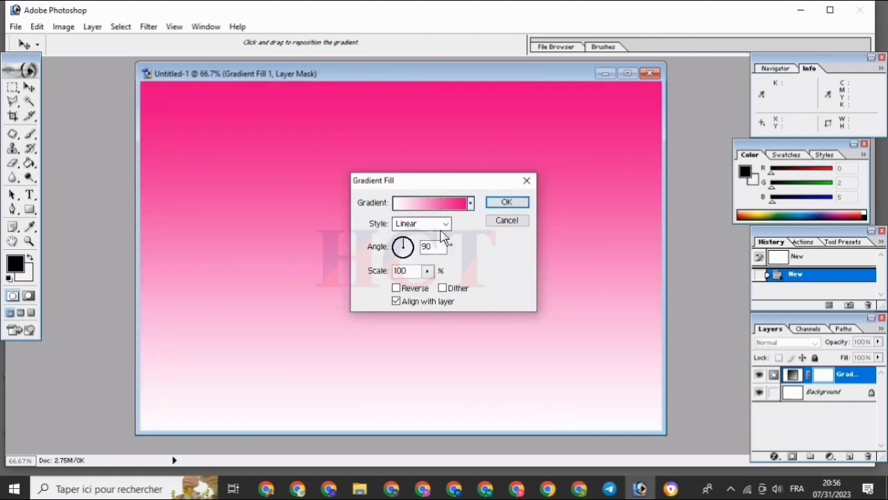
Set the gradient fill's style to Radial with a 54° angle and a 150% scale.
left_click(444, 223)
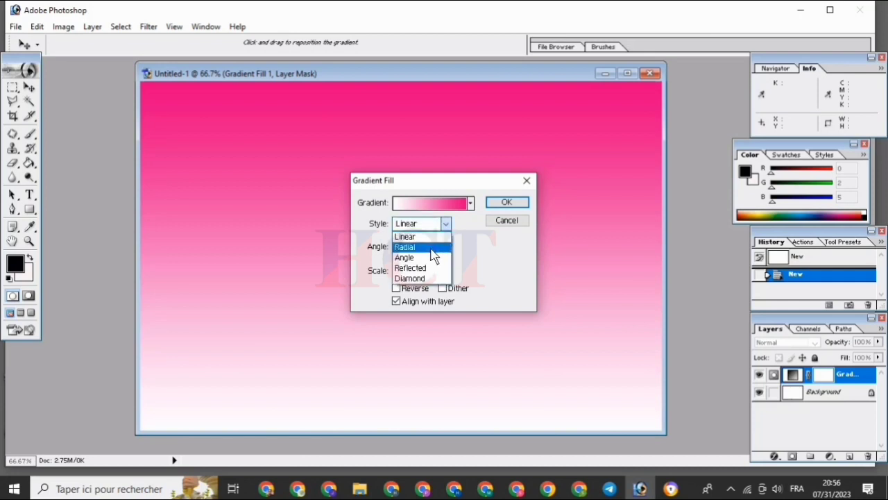
left_click(431, 249)
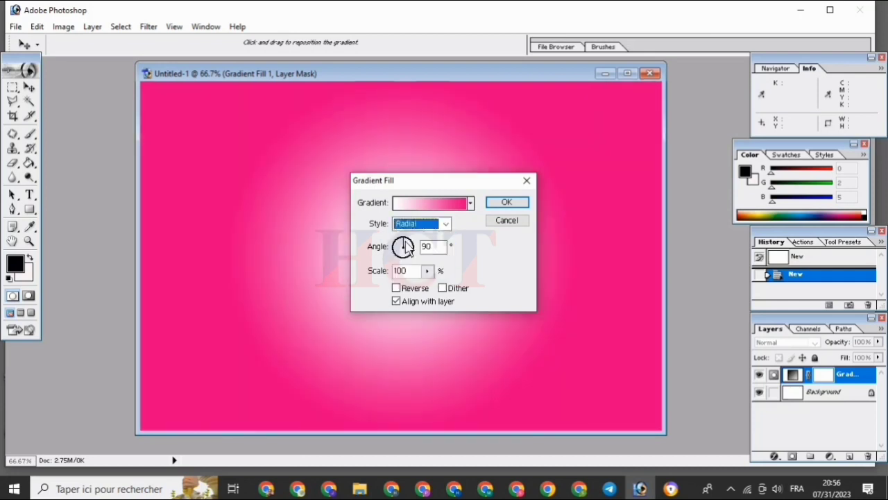
left_click(409, 246)
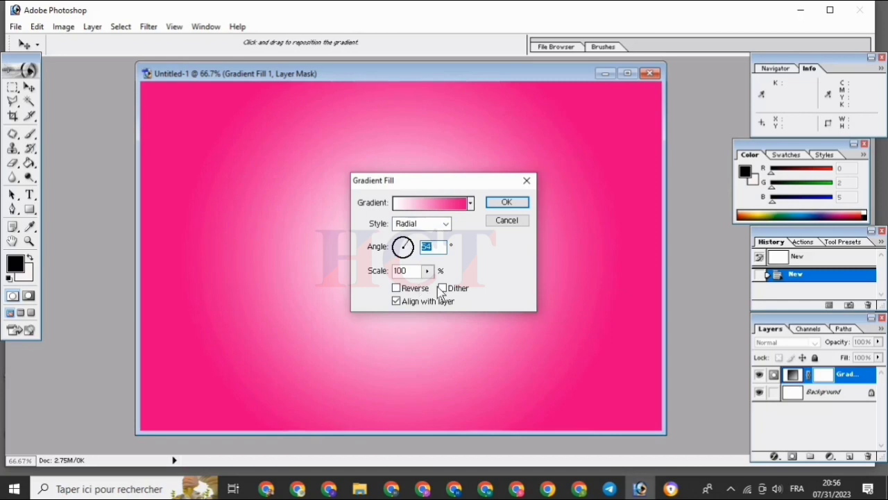
left_click_drag(428, 270, 452, 293)
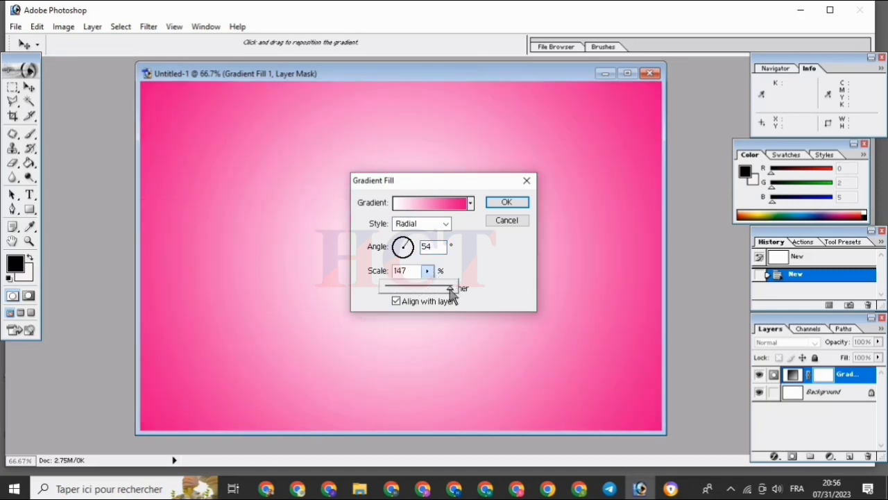
left_click_drag(451, 293, 459, 289)
Set the radial gradient's angle to -106° and apply the gradient fill.
left_click(414, 246)
left_click(409, 251)
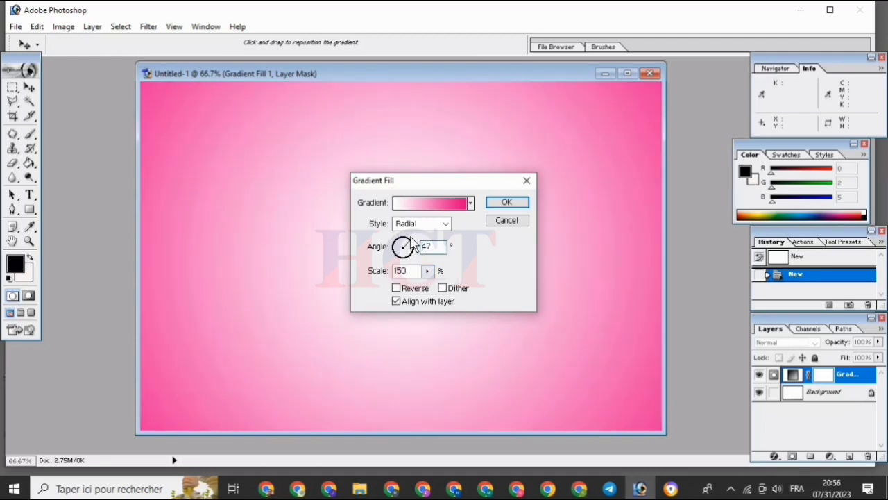
left_click(402, 247)
left_click(398, 255)
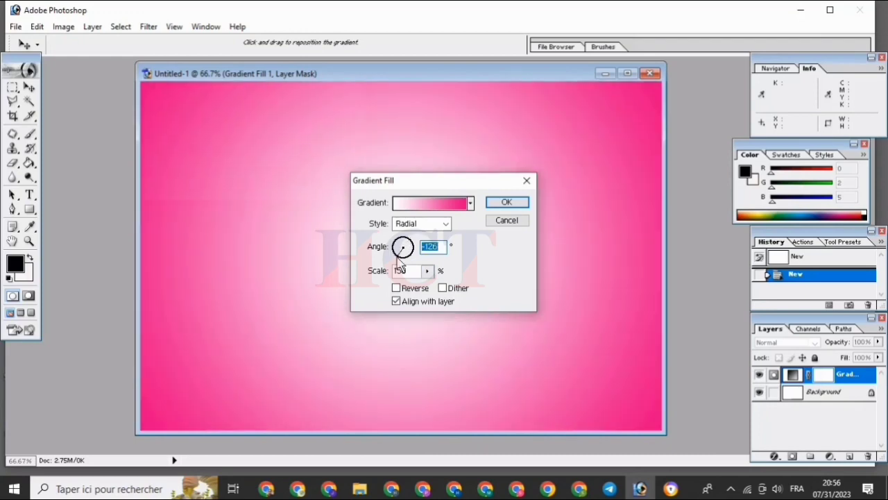
left_click_drag(398, 257, 414, 255)
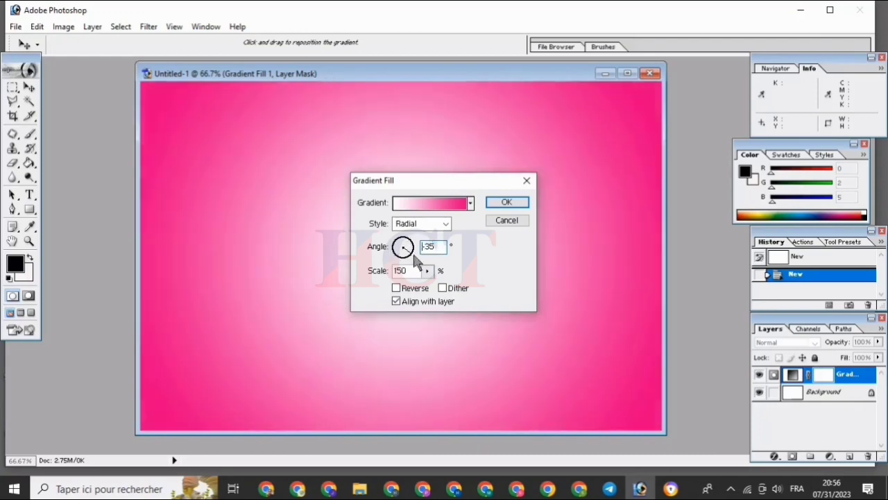
left_click(406, 254)
left_click(401, 262)
left_click(402, 261)
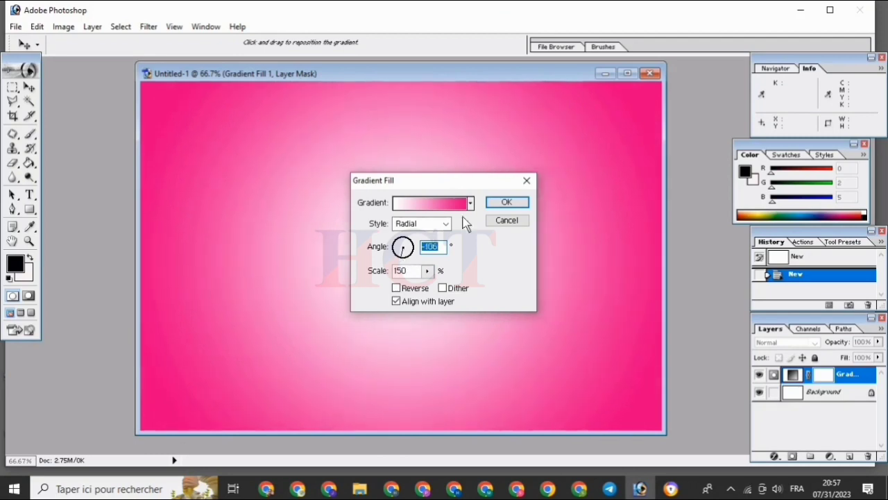
left_click(507, 202)
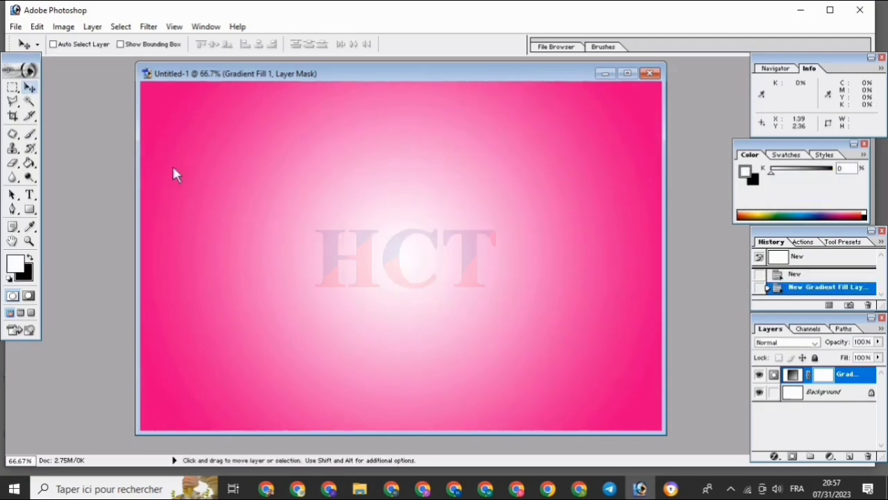
Open the cut-out baby picture IMG-20230730-WA0017 copy and place it as a layer in the Untitled-1 document.
left_click(15, 28)
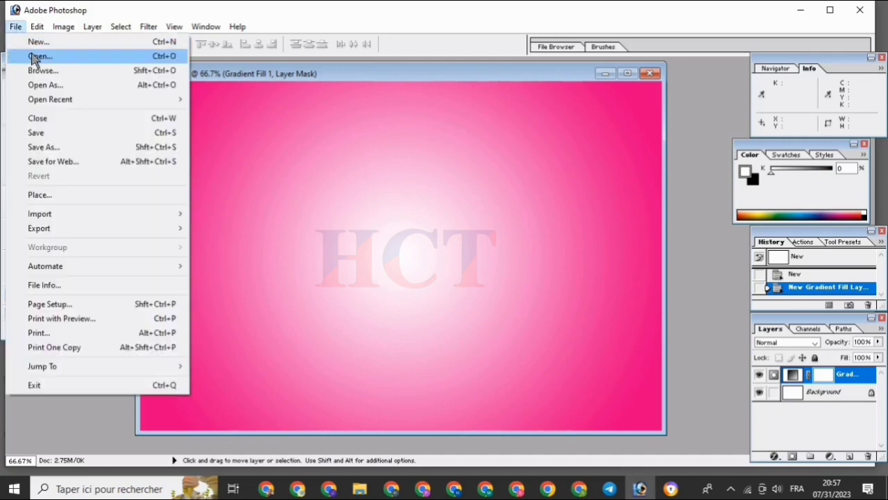
left_click(35, 57)
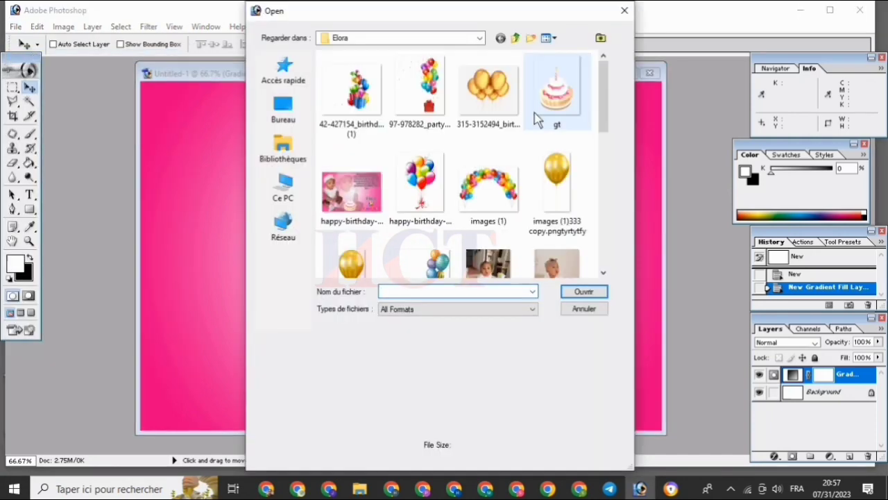
scroll(512, 184, "down", 2)
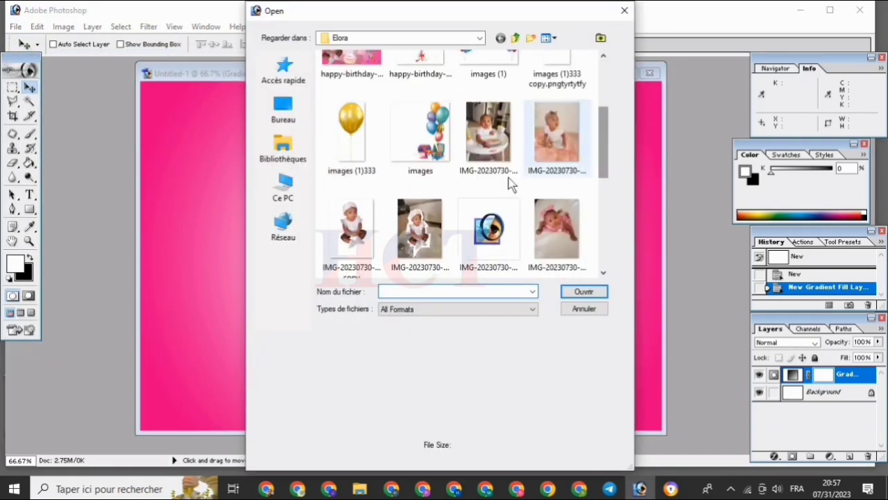
left_click(362, 232)
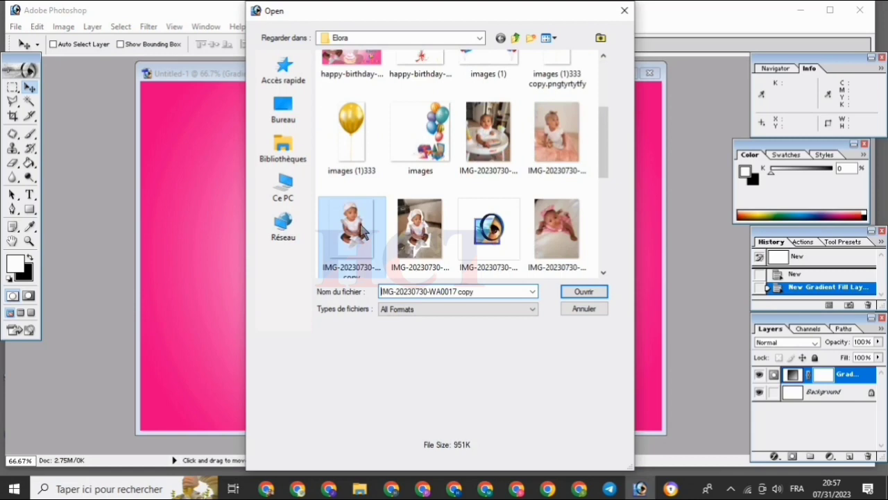
left_click(585, 292)
left_click_drag(72, 129, 452, 205)
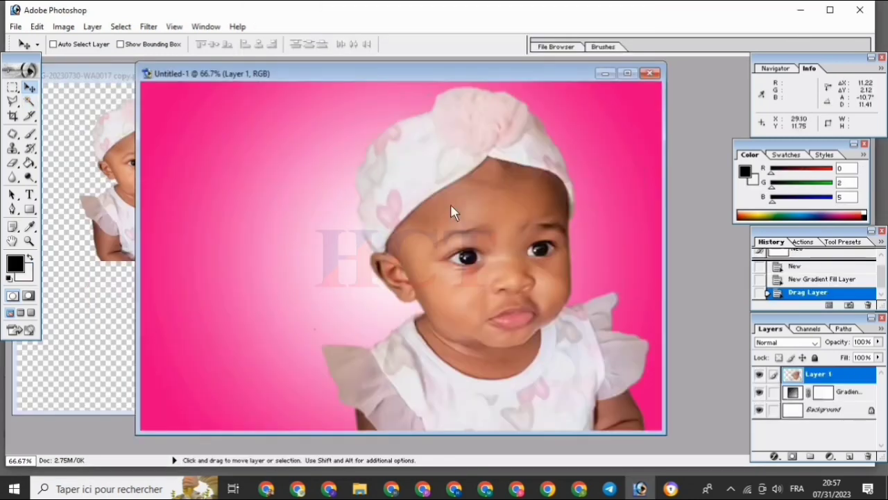
Free-transform the baby layer to about 45% of its size and position it along the left side of the pink background.
left_click(38, 26)
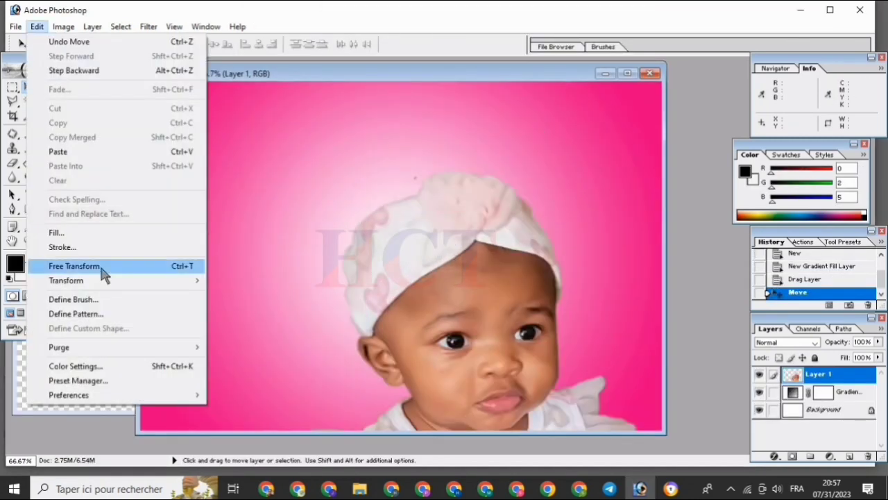
left_click(104, 268)
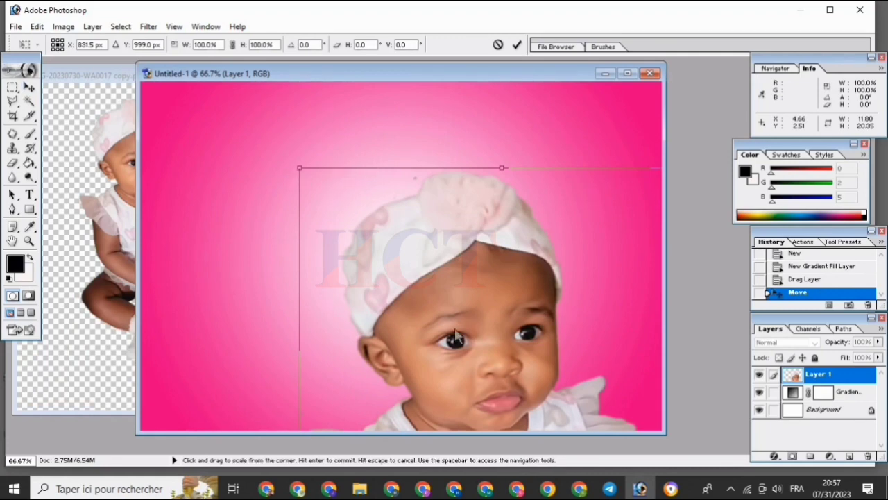
left_click_drag(455, 338, 229, 174)
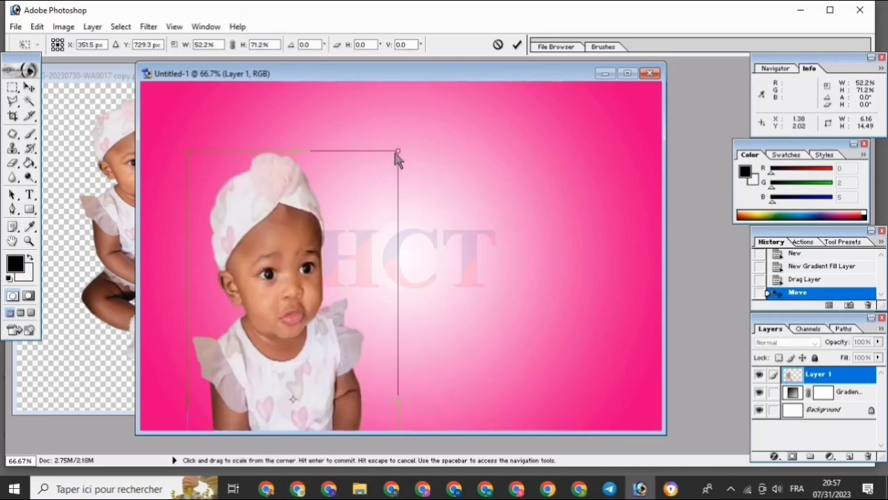
left_click_drag(396, 152, 345, 143)
left_click_drag(260, 257, 251, 231)
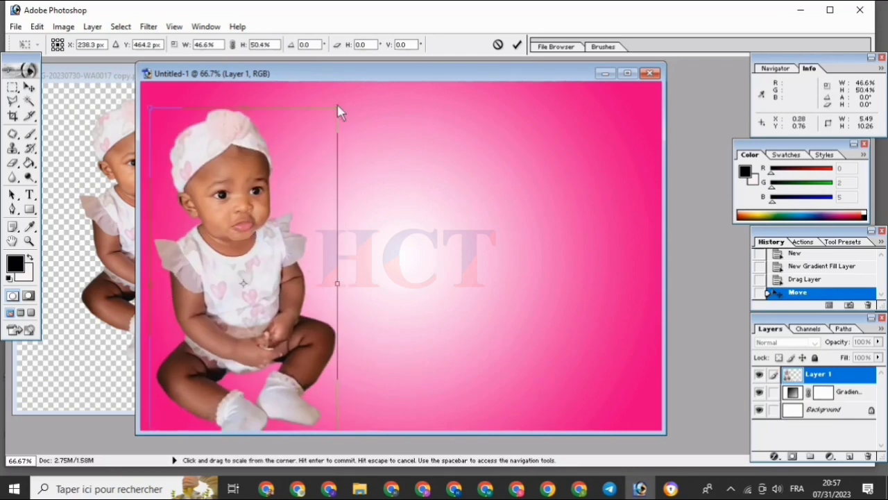
left_click_drag(337, 109, 332, 146)
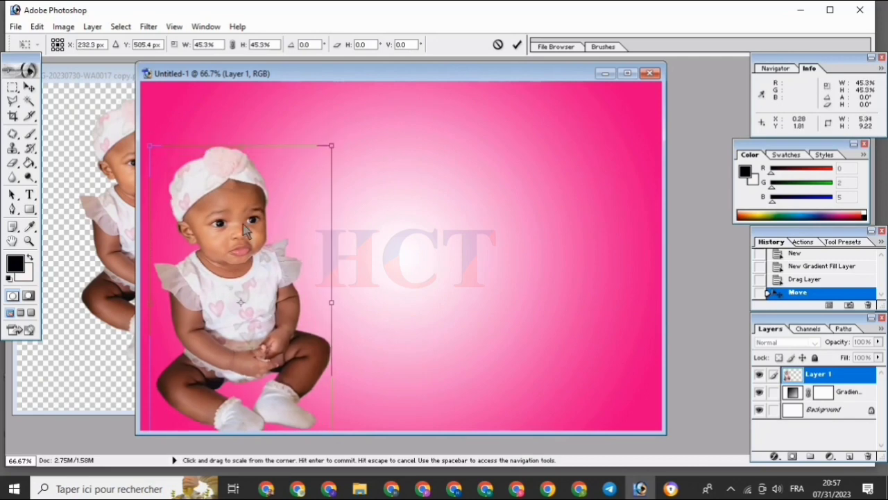
left_click_drag(246, 231, 237, 199)
left_click(516, 44)
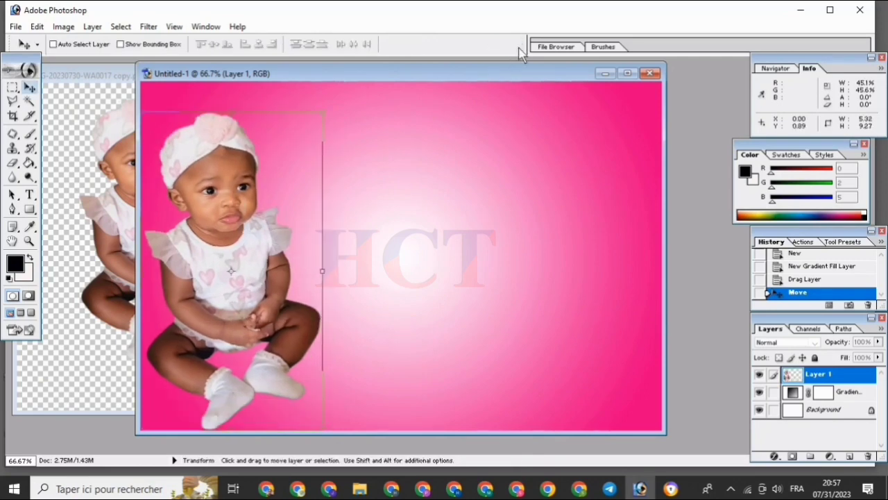
Clear a stray area of the baby layer using a Polygonal Lasso selection, and deselect it.
left_click(12, 101)
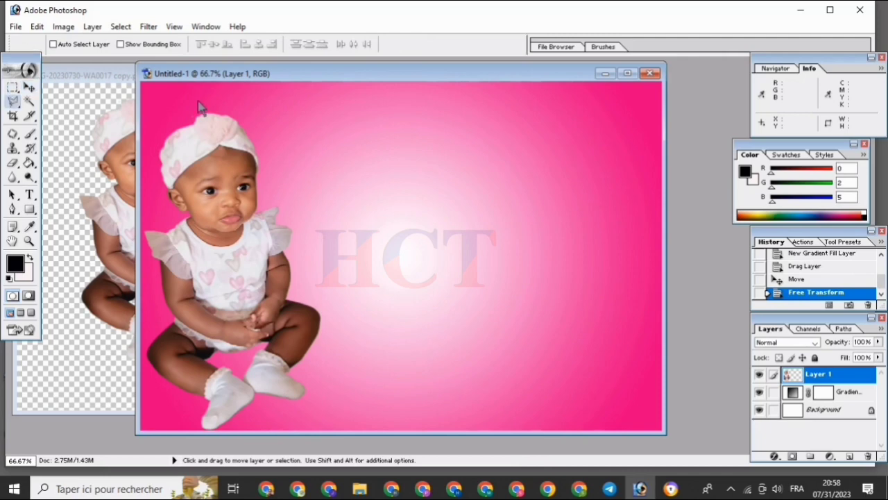
key("shift+l")
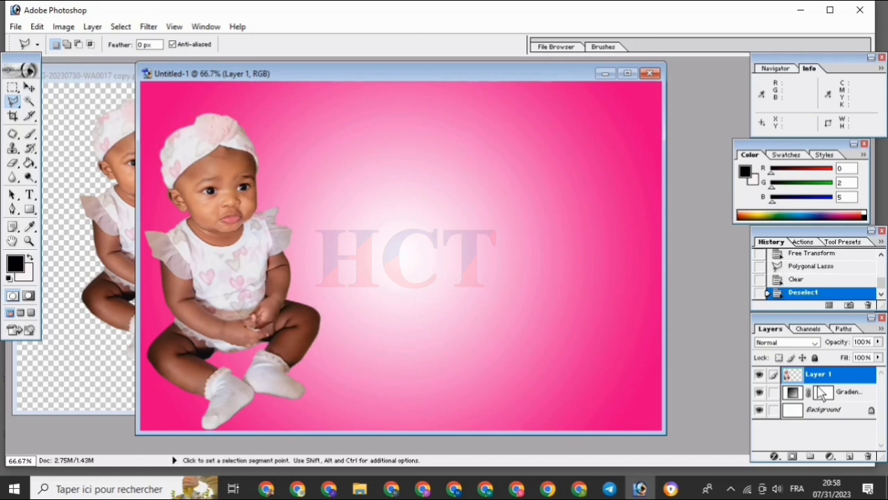
Duplicate the baby layer and move the lower one, Layer 1, right of the original baby.
key("ctrl+j")
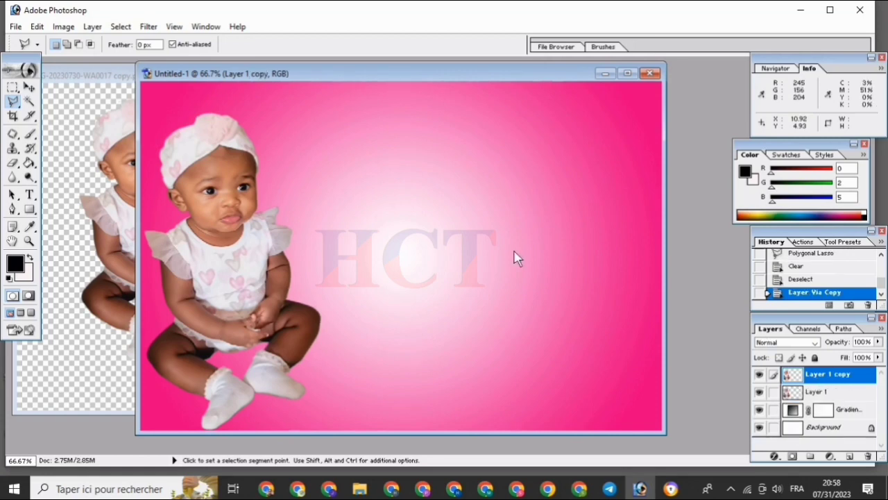
key("v")
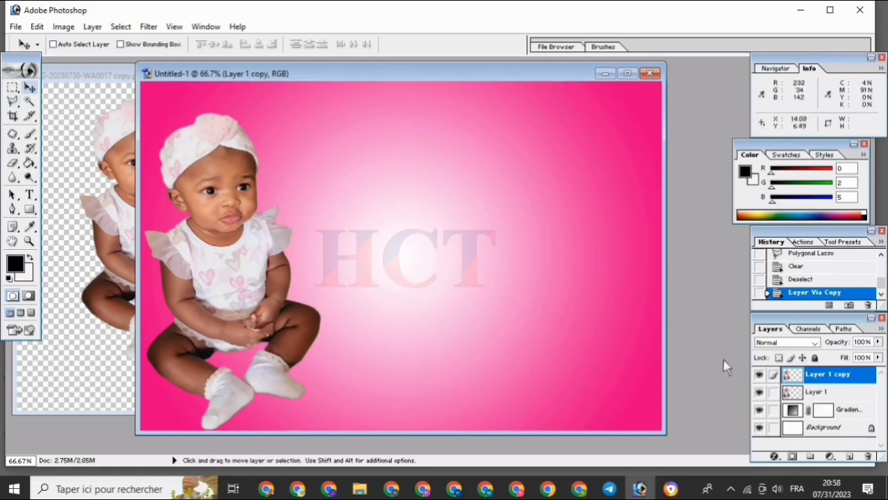
left_click(816, 391)
left_click_drag(332, 257, 468, 258)
Free-transform Layer 1 to about 158% width and 153% height, placing it behind the small baby with its feet running off the canvas.
left_click(37, 26)
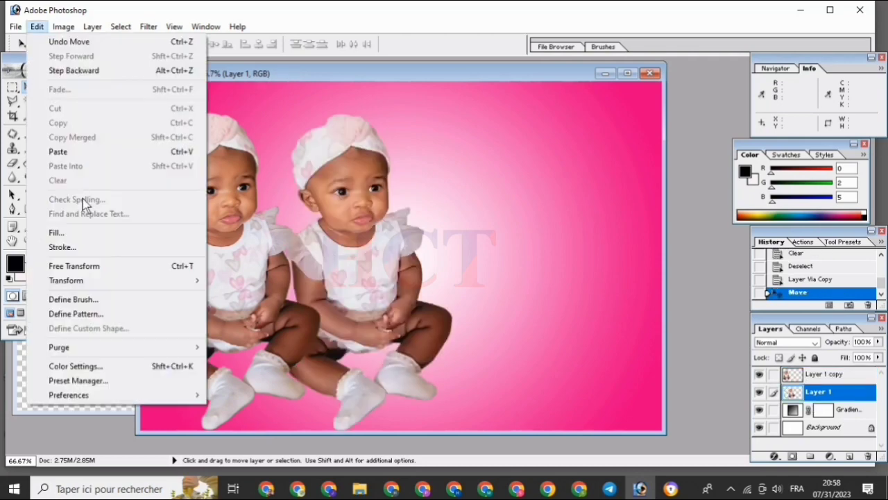
left_click(117, 263)
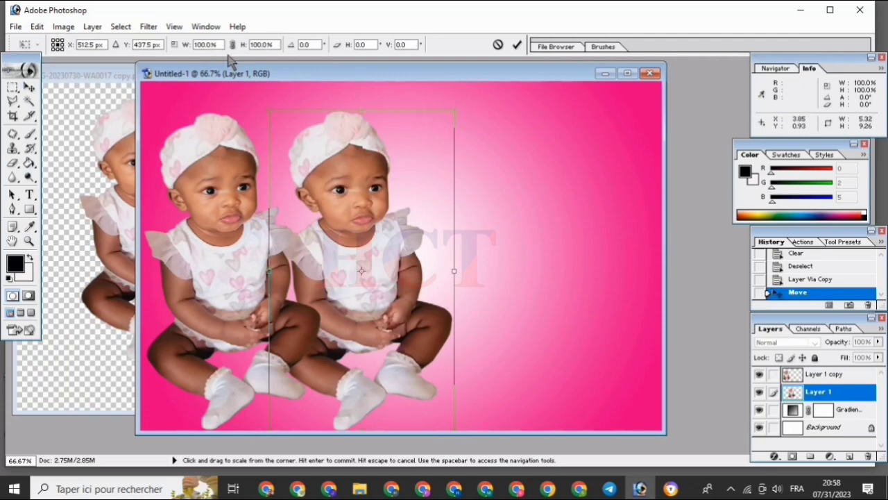
left_click_drag(269, 109, 188, 2)
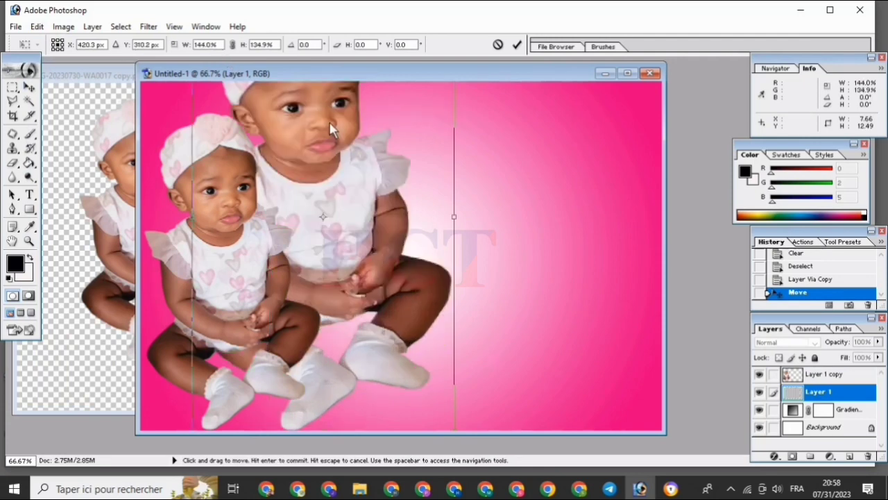
left_click_drag(331, 124, 370, 179)
left_click_drag(307, 119, 323, 179)
left_click_drag(244, 114, 224, 73)
left_click_drag(310, 211, 340, 198)
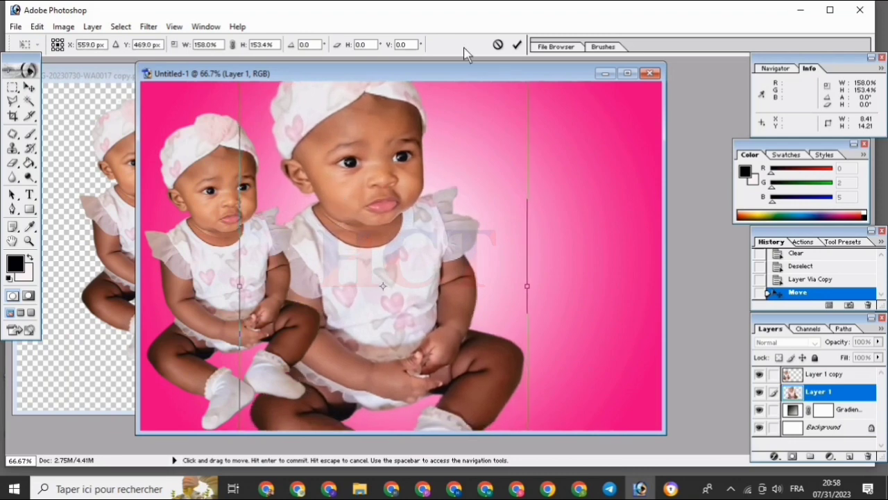
left_click(516, 44)
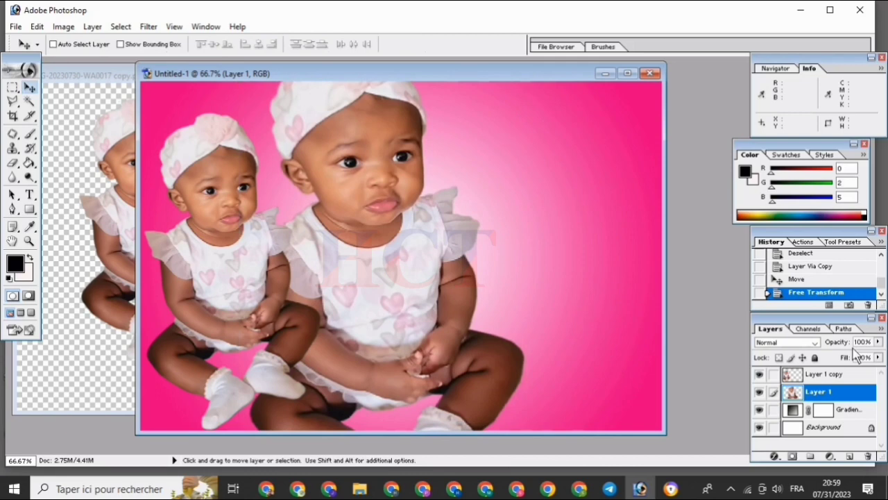
Lower the opacity of the enlarged baby layer to 35%.
left_click(877, 341)
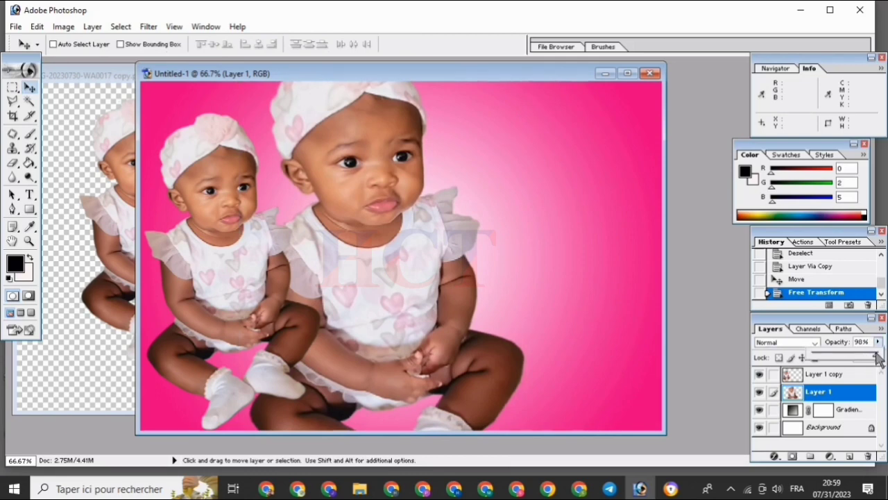
left_click_drag(877, 356, 845, 362)
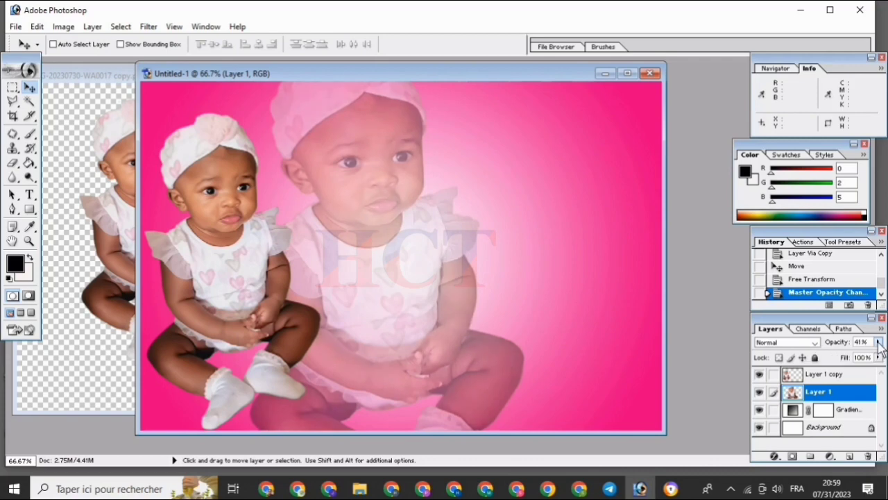
left_click(877, 342)
left_click_drag(878, 356, 836, 359)
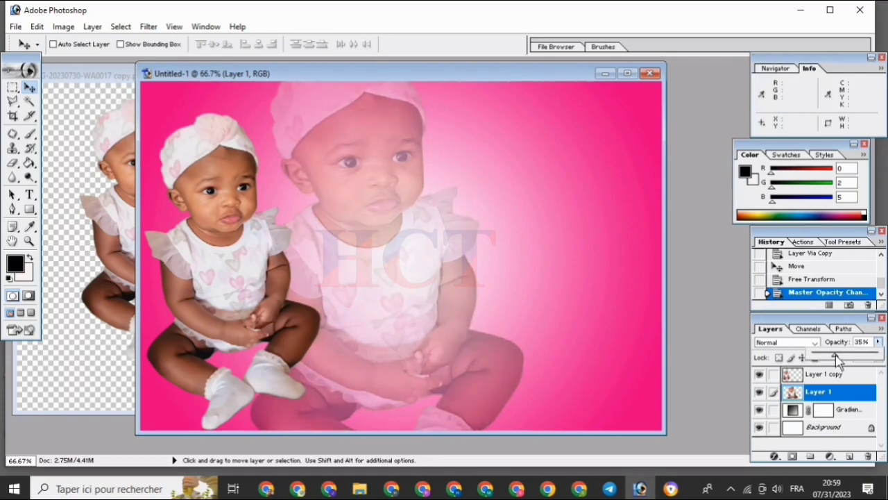
Add a 30 pt bold Times New Roman text box with the child's first name right of the faded baby.
left_click(29, 196)
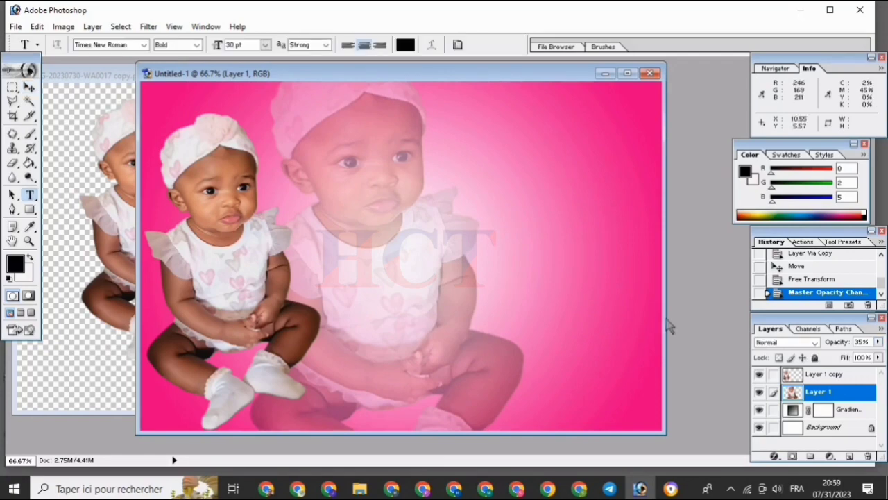
left_click_drag(494, 272, 652, 322)
type("Elo4r")
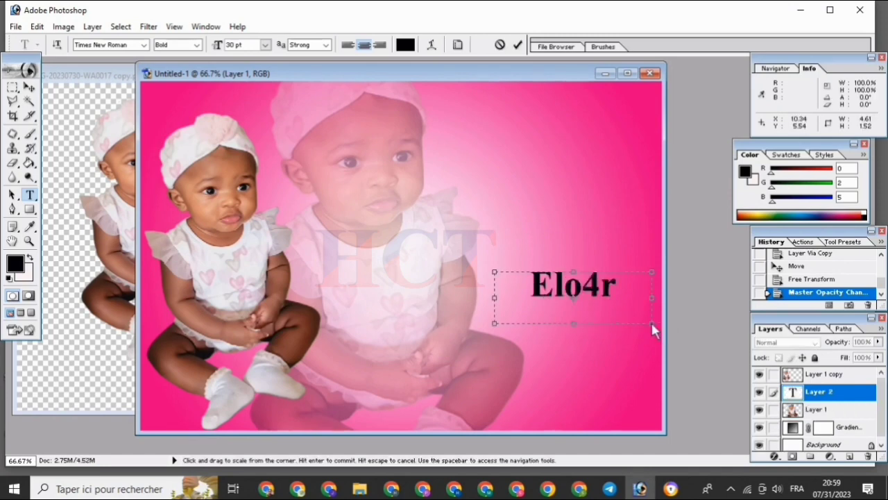
key("BackSpace")
key("BackSpace")
type("ra")
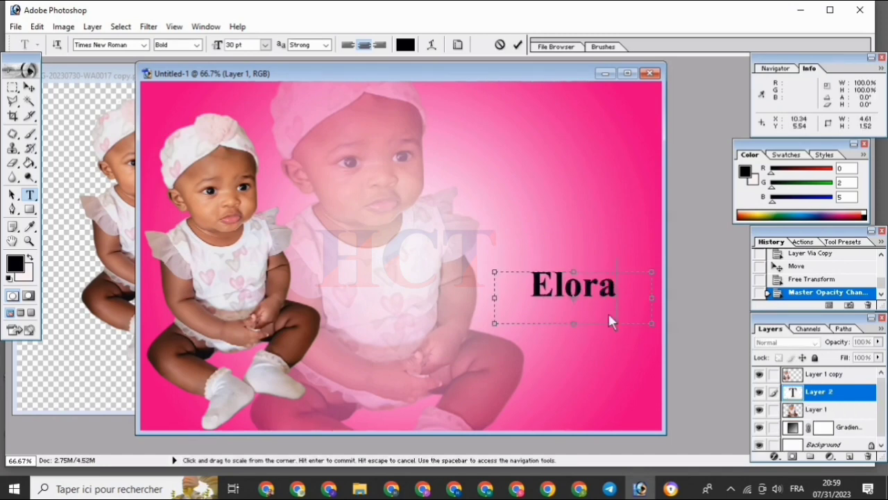
Change the color of the child's name text to bright sky blue.
double_click(554, 285)
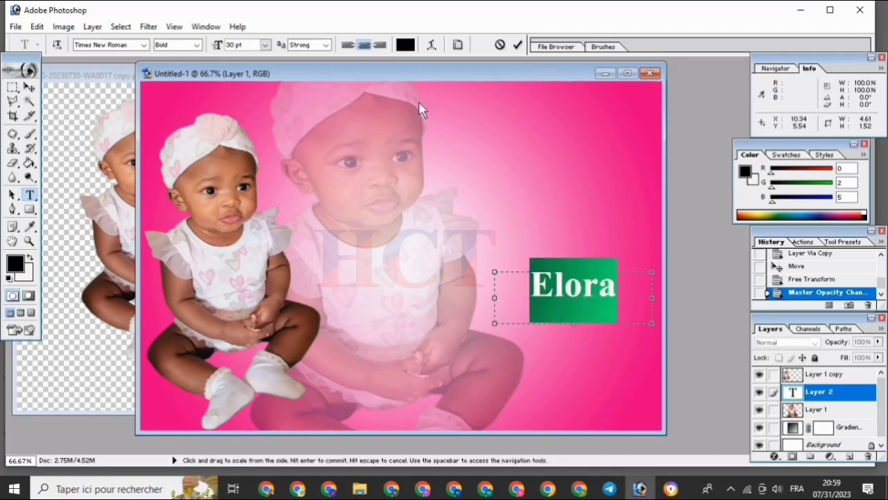
left_click(406, 44)
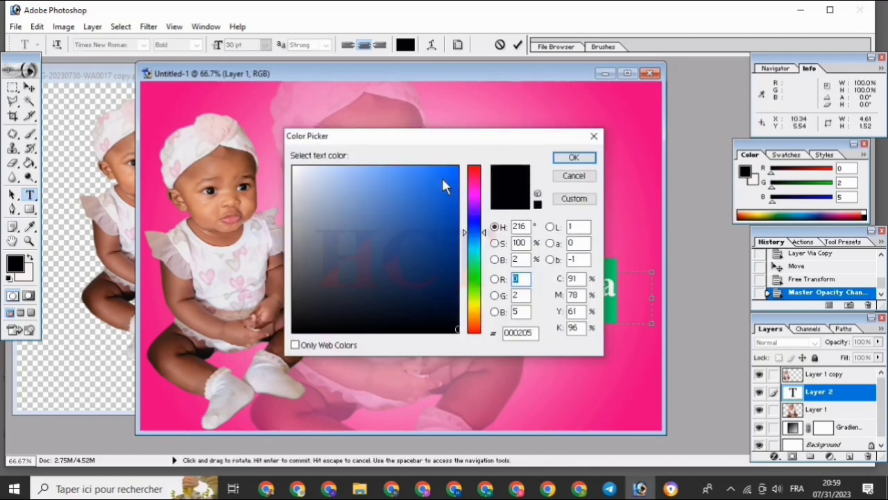
left_click(448, 222)
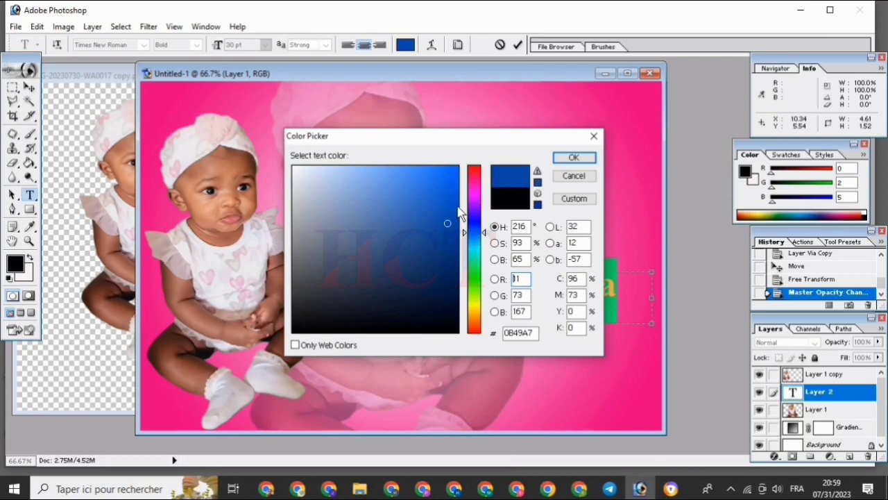
left_click(474, 240)
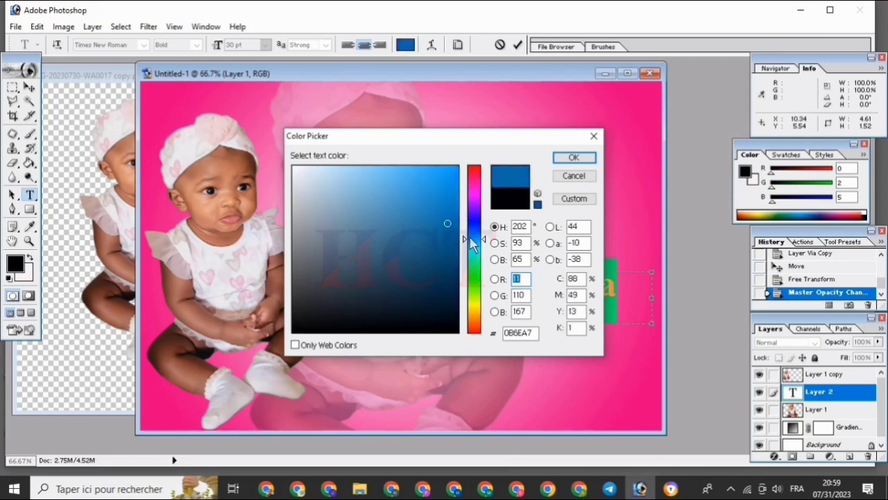
left_click(474, 243)
left_click_drag(454, 206, 453, 175)
left_click(572, 159)
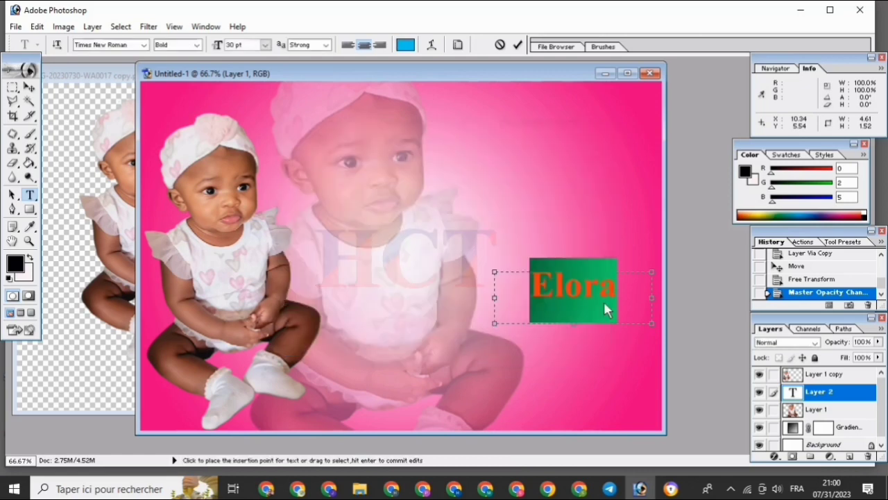
Set the child's name text to 36 pt and commit the text.
left_click(600, 298)
double_click(586, 292)
left_click(265, 44)
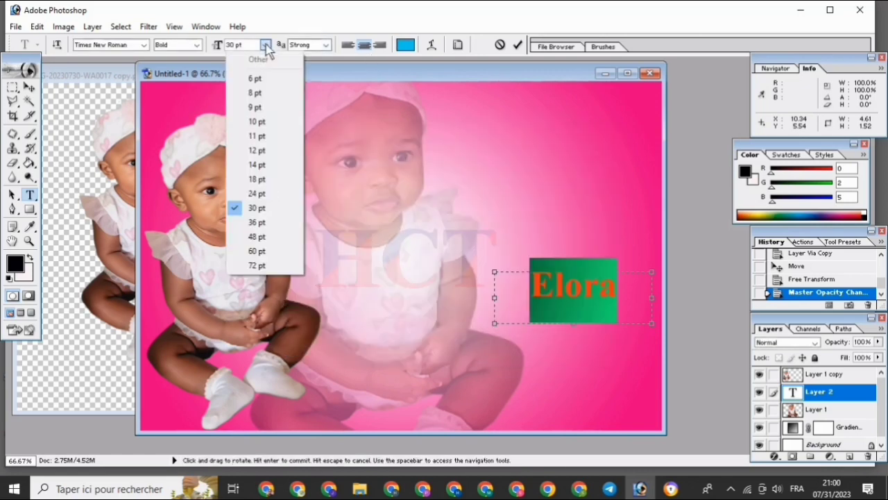
left_click(259, 222)
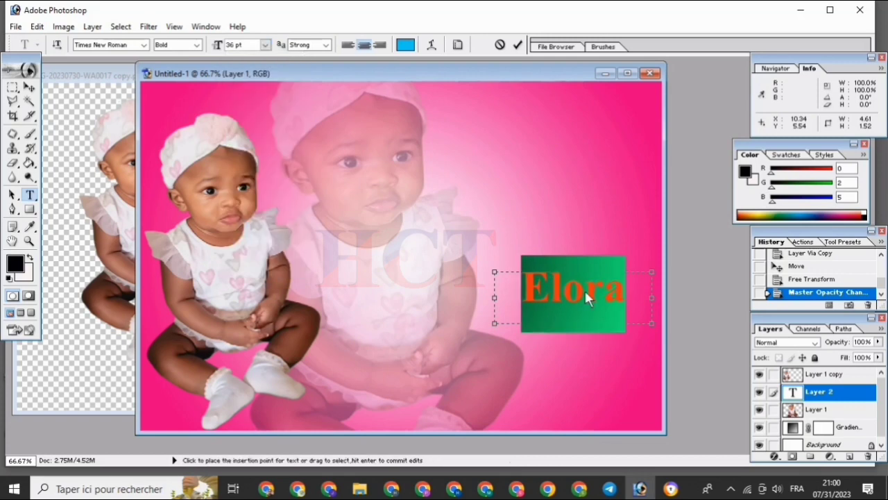
left_click(518, 45)
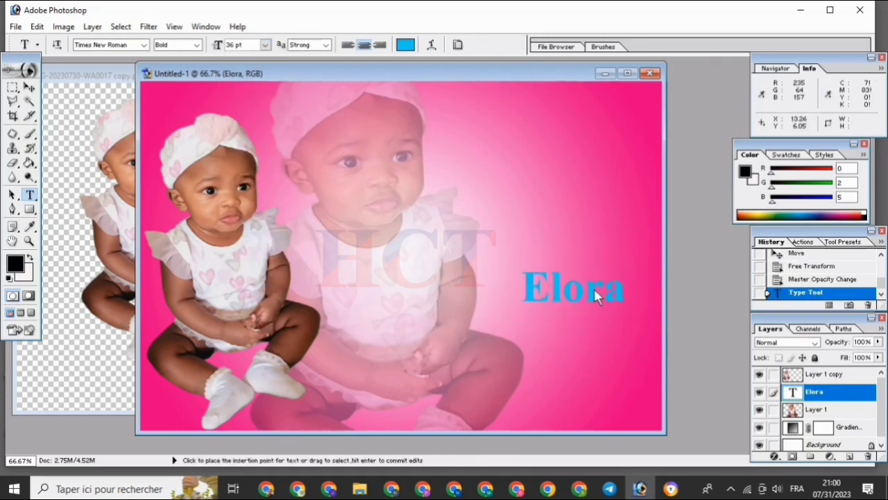
Apply a slightly thickened red outside Stroke effect to the child's name text layer.
left_click(775, 455)
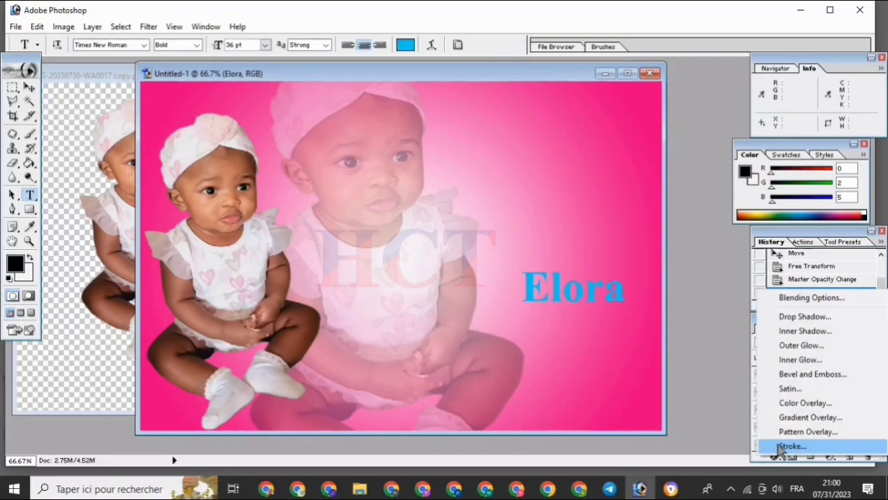
left_click(780, 448)
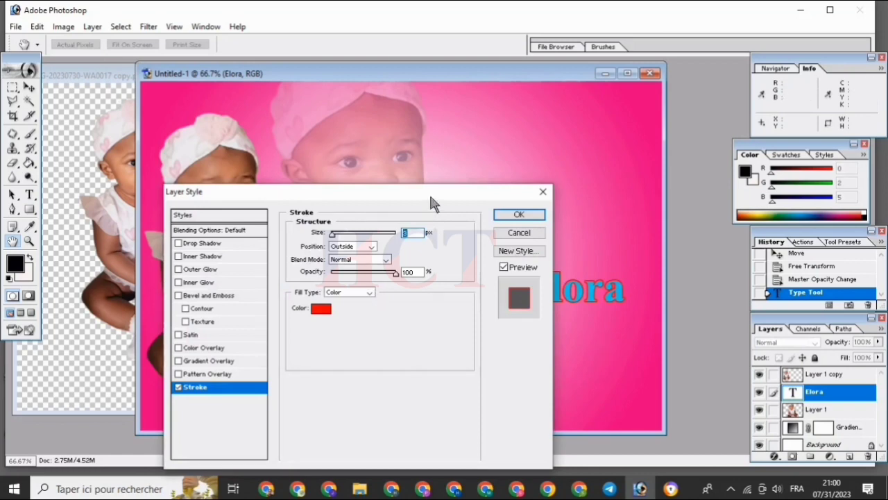
left_click_drag(429, 191, 284, 169)
left_click_drag(189, 215, 194, 217)
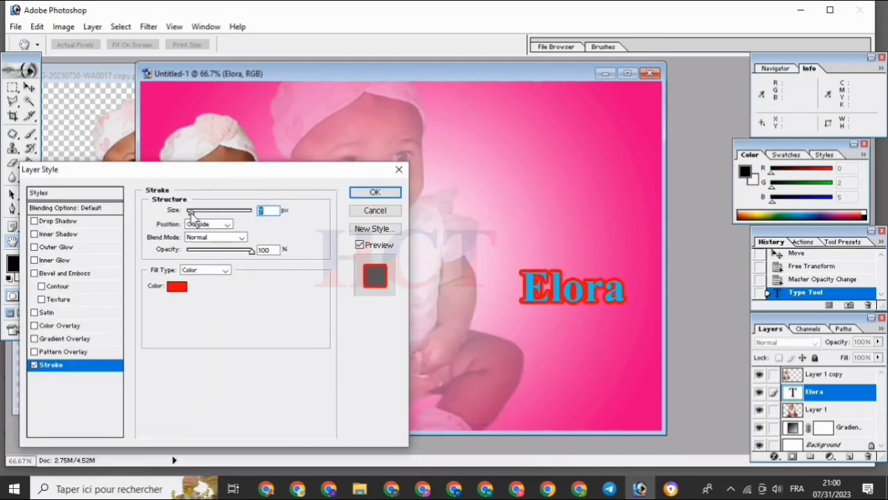
left_click(374, 192)
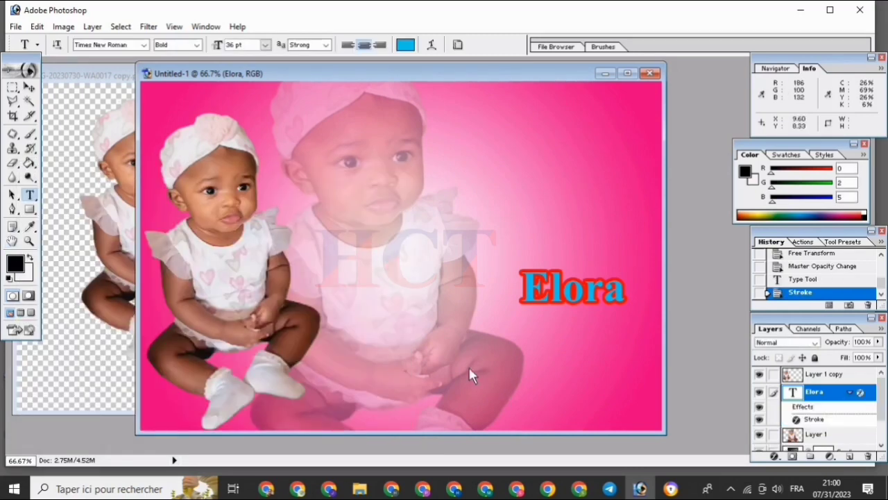
Add an 18 pt "Happy Birthday" text box below the child's name near the canvas's lower edge.
left_click_drag(469, 368, 657, 401)
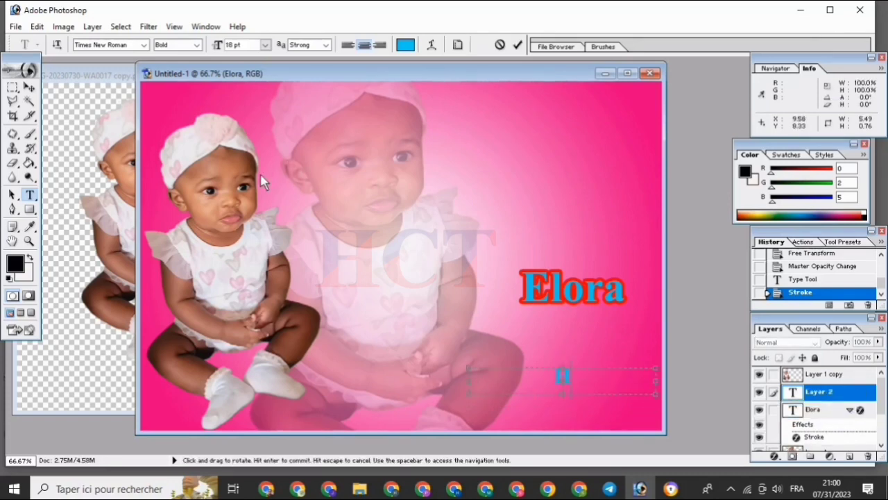
type("Happy Birth")
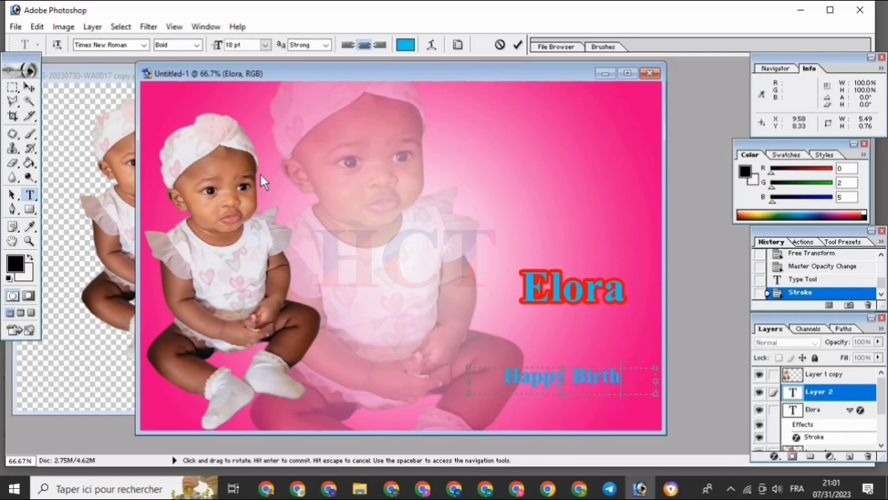
type("day")
left_click(517, 44)
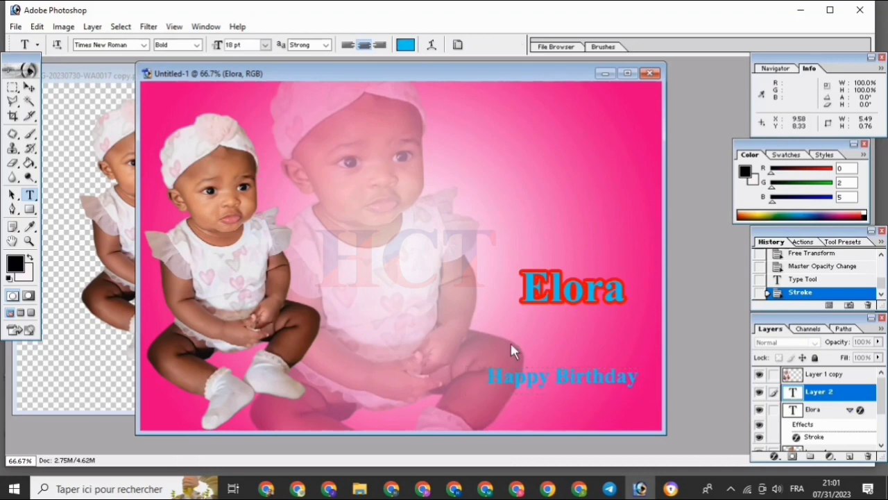
Recolor the "Happy Birthday" text to bright red FA0415 and commit it.
left_click(548, 375)
key("ctrl+a")
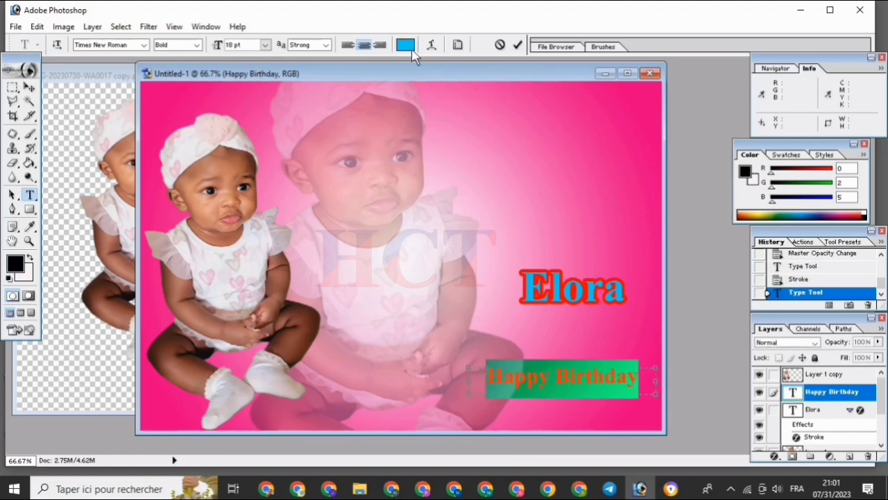
left_click(405, 45)
left_click(474, 169)
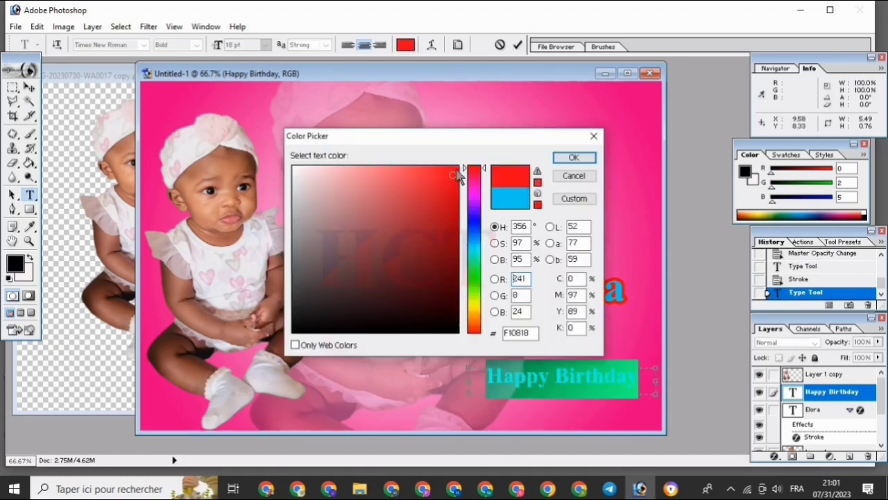
left_click(573, 158)
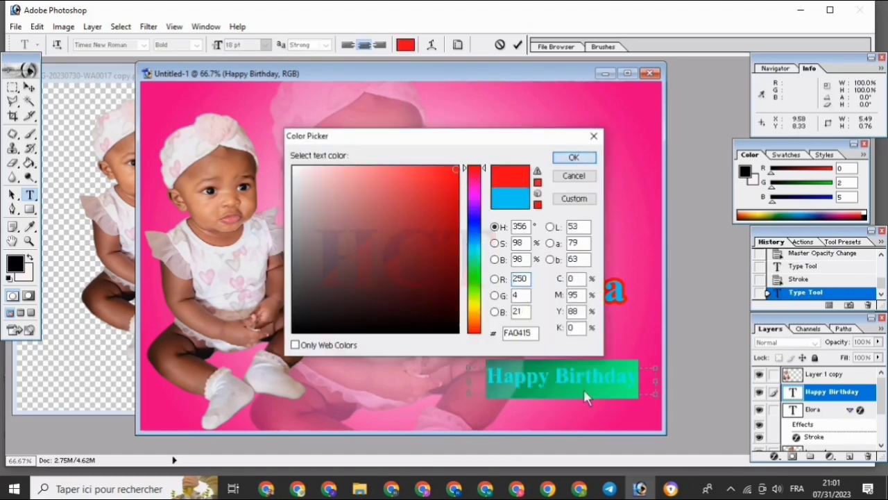
left_click(518, 45)
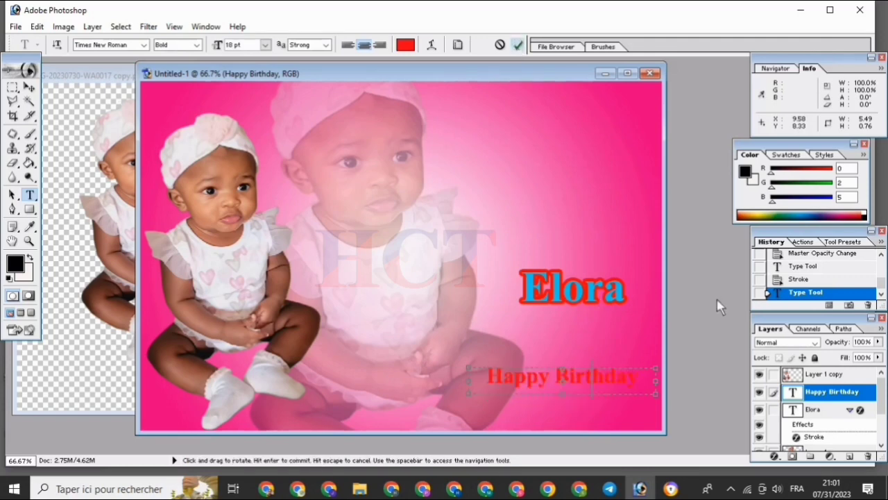
Apply a 3 px outside Stroke effect in near-black 060606 to the "Happy Birthday" text layer.
left_click(779, 457)
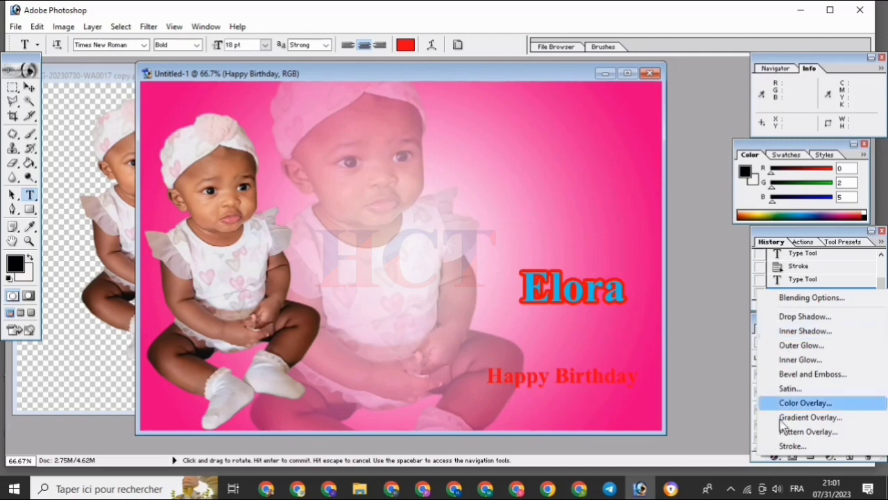
left_click(789, 446)
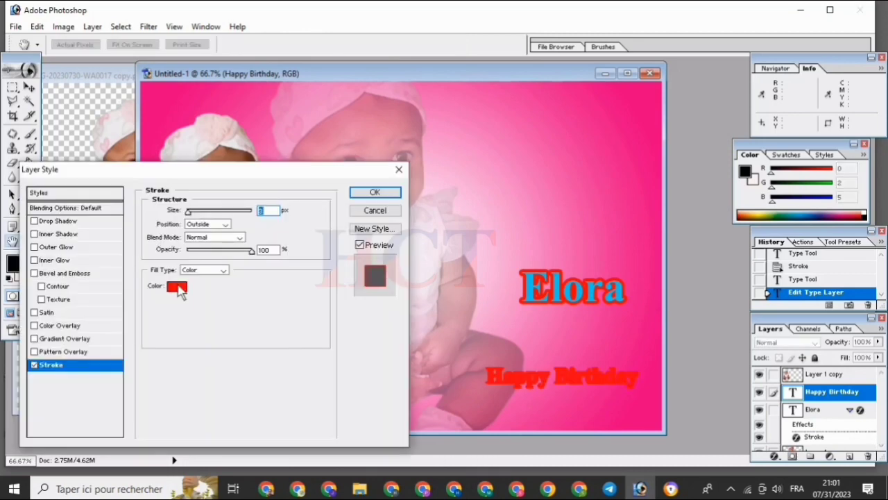
left_click(177, 287)
left_click(296, 330)
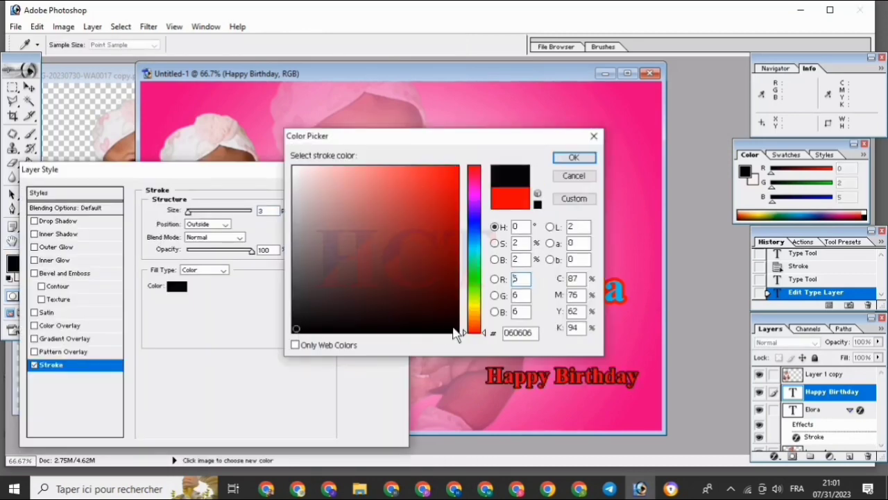
left_click(562, 160)
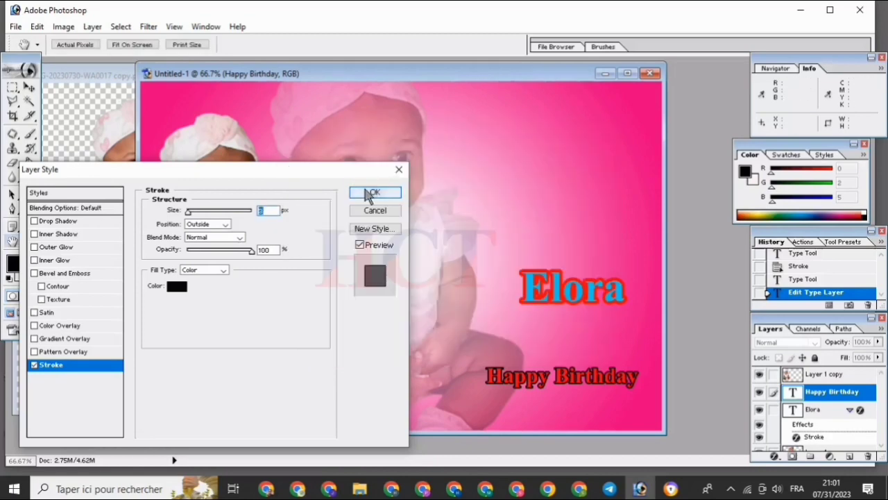
left_click(371, 193)
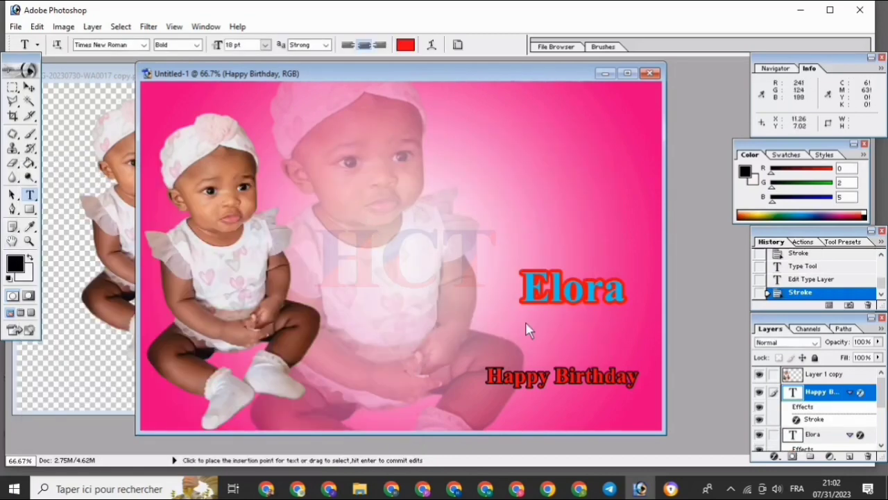
Recolor the letter "a" in "Happy" to yellow-green DAFA04.
double_click(505, 381)
left_click_drag(504, 382, 514, 382)
left_click(405, 45)
left_click(474, 302)
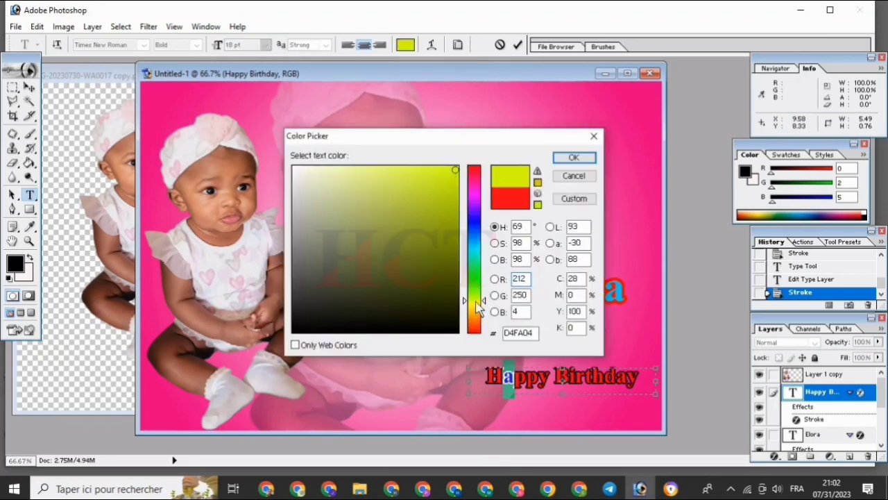
left_click(477, 309)
left_click(572, 157)
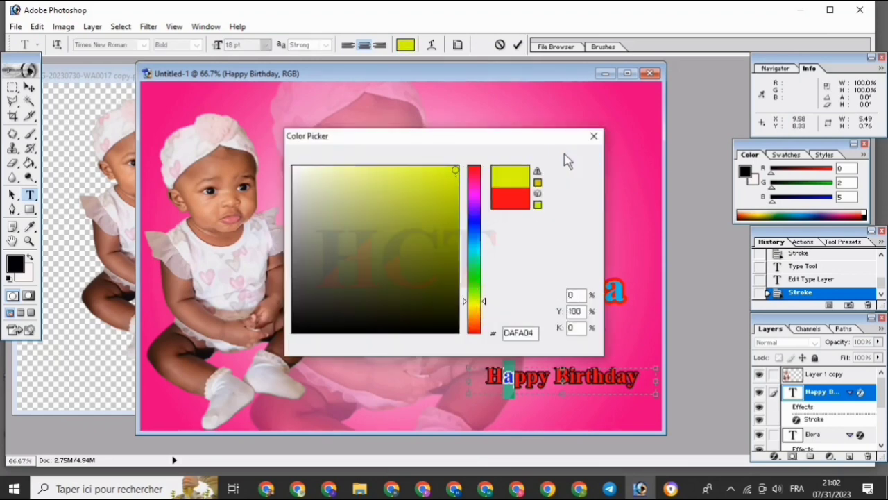
Recolor the letters "pp" in "Happy" to blue.
left_click_drag(515, 381, 538, 382)
left_click(405, 45)
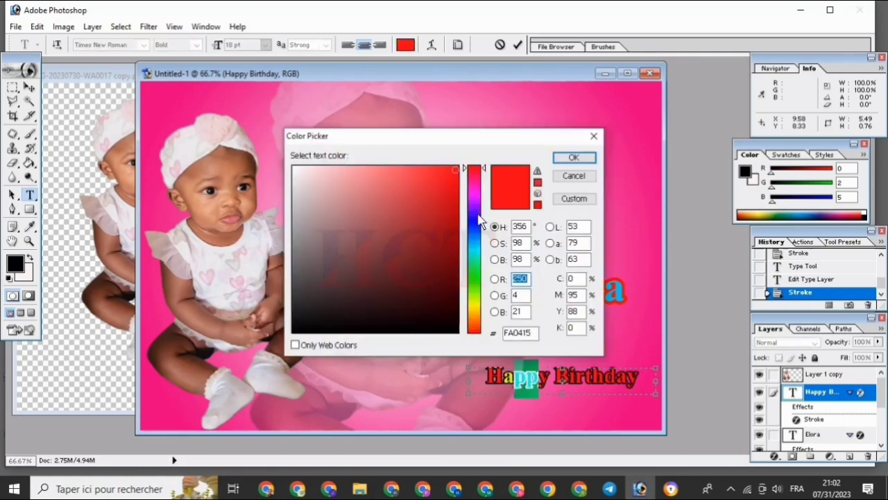
left_click(477, 220)
left_click(573, 157)
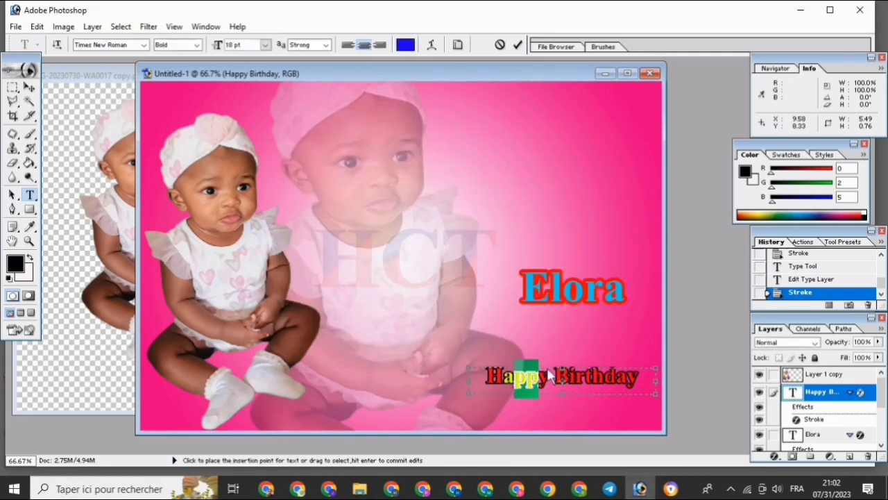
Recolor the letter "i" in "Birthday" to yellow ECFA04.
left_click(569, 378)
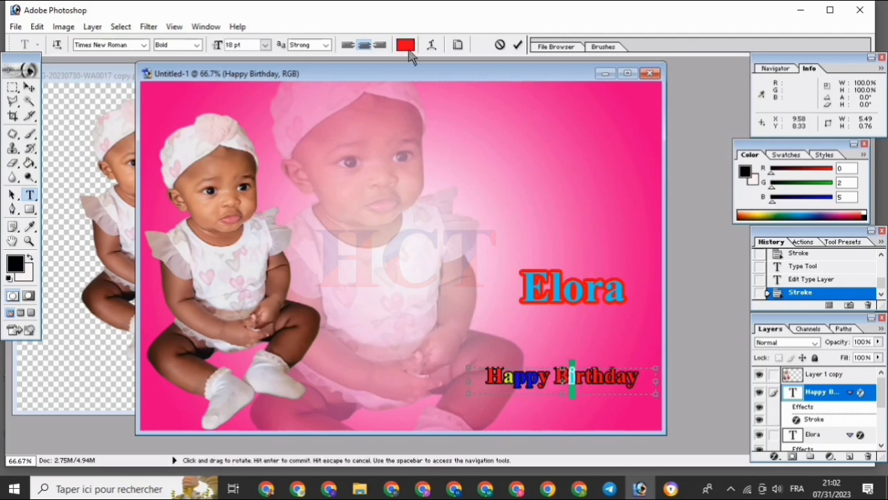
left_click(405, 45)
left_click(479, 308)
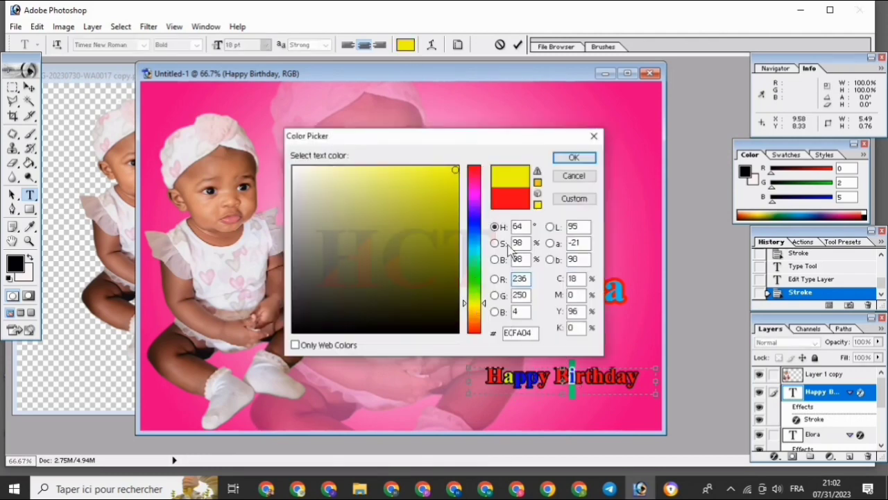
left_click(573, 157)
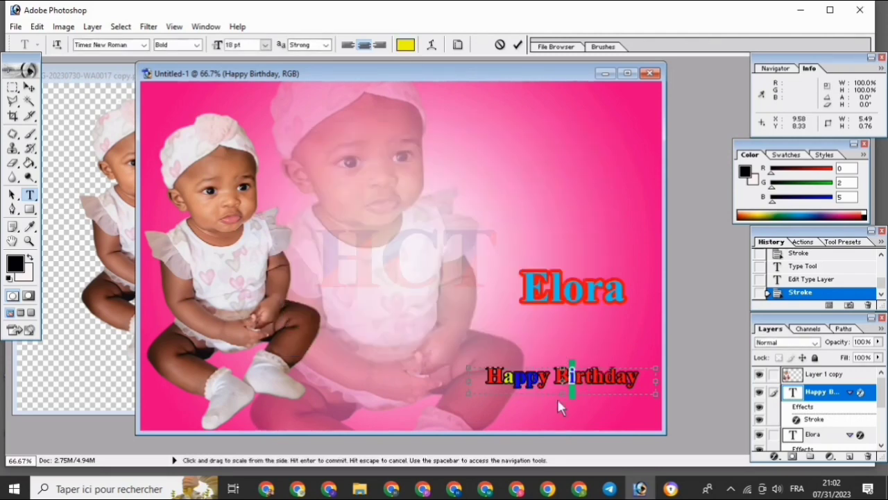
Recolor the letter "t" in "Birthday" to blue.
left_click_drag(584, 384, 592, 384)
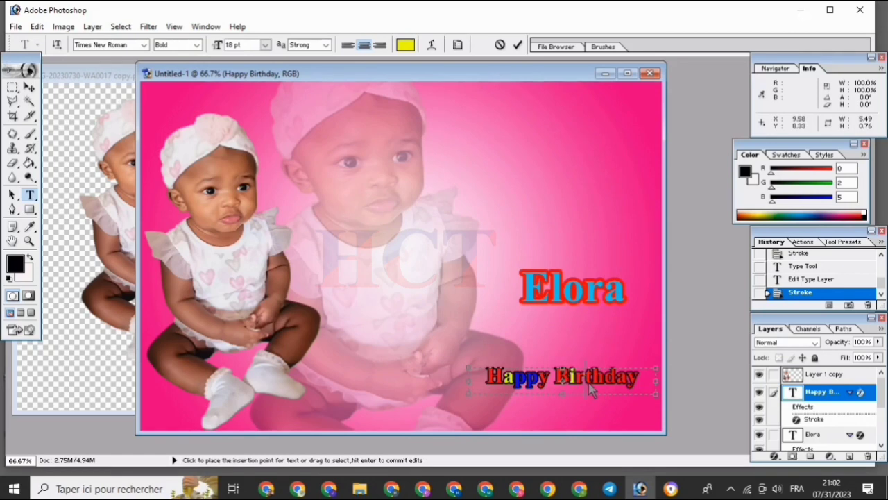
left_click(405, 46)
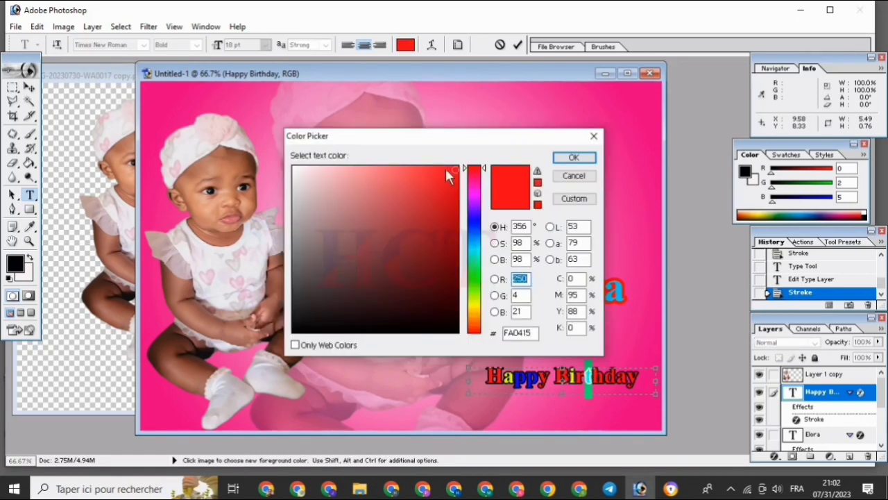
left_click(454, 171)
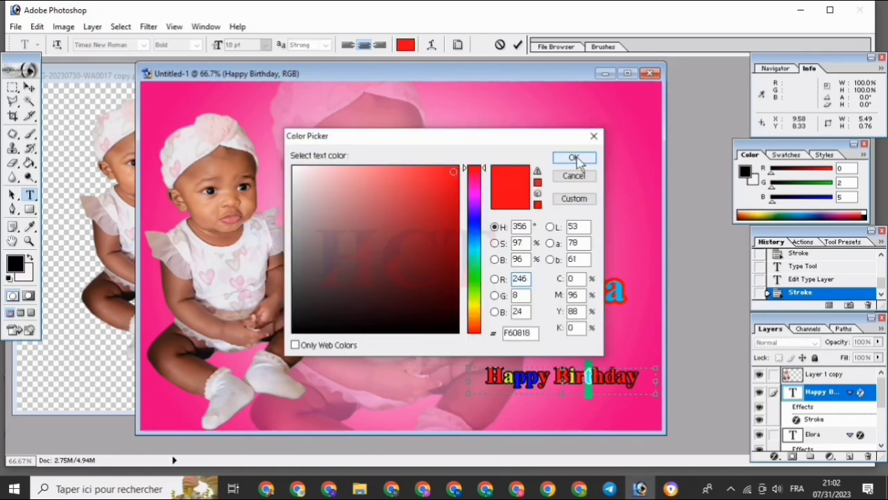
left_click(476, 231)
left_click(574, 158)
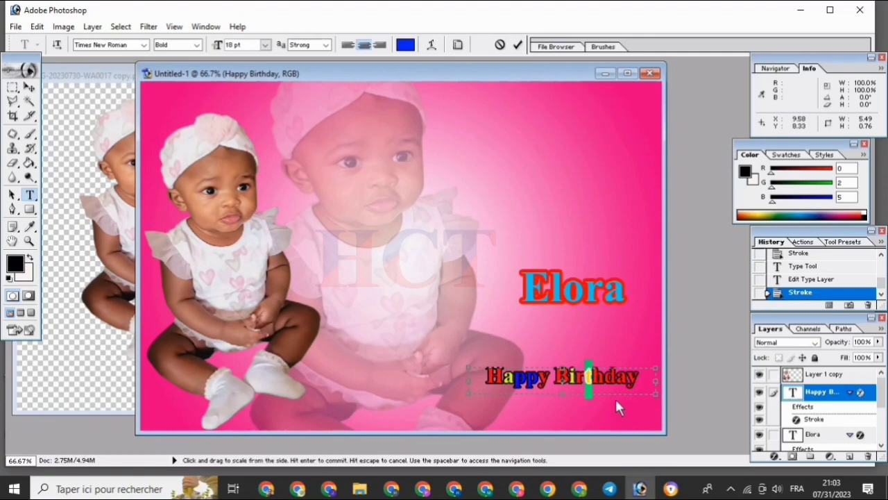
Recolor the letter "d" in "Birthday" to yellow ECFA04.
left_click_drag(605, 378, 618, 378)
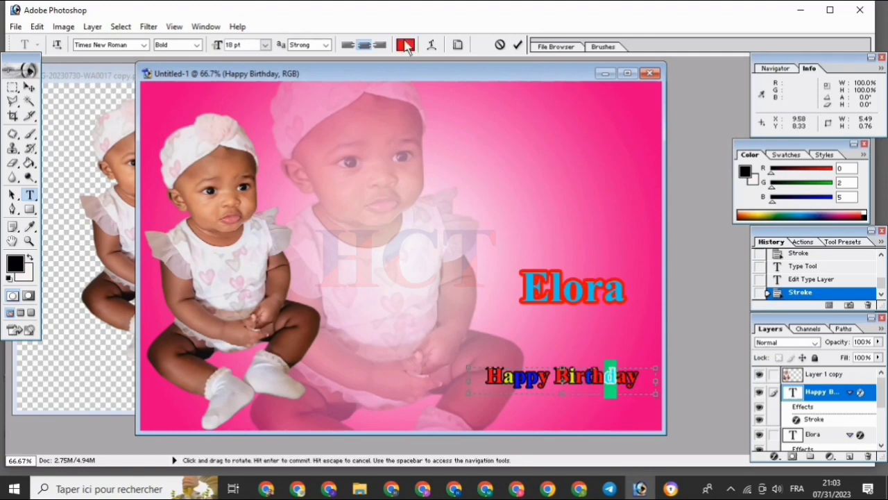
left_click(407, 46)
left_click(476, 304)
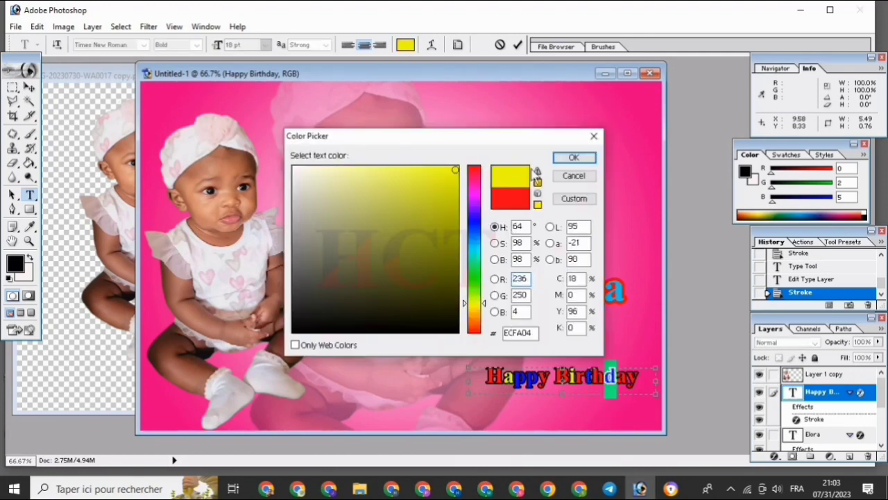
left_click(573, 157)
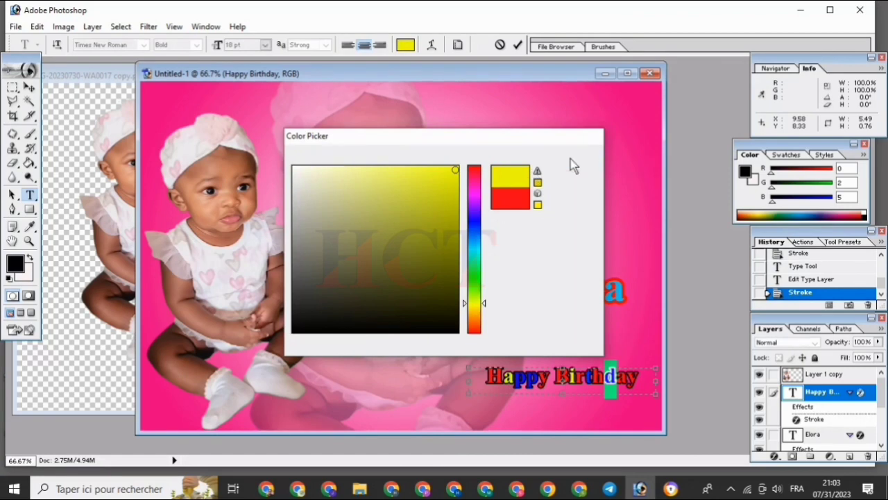
Recolor the letter "a" in "Birthday" to blue and move the committed greeting text into the canvas's lower-right corner.
left_click_drag(622, 380, 634, 381)
left_click(405, 44)
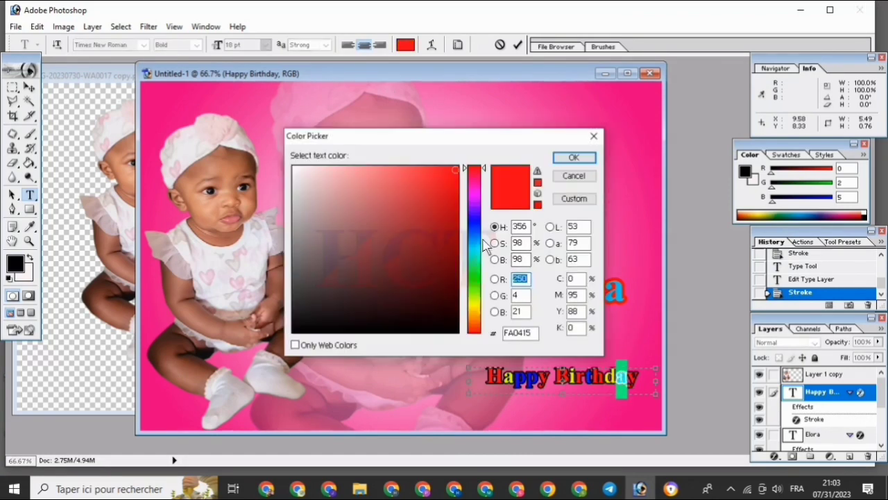
left_click(476, 232)
left_click(573, 157)
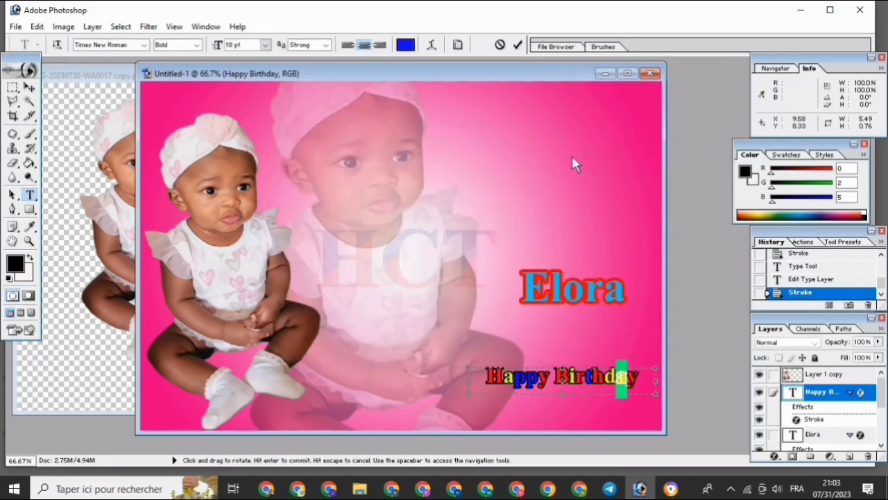
left_click(518, 45)
left_click(29, 87)
left_click_drag(573, 379, 588, 409)
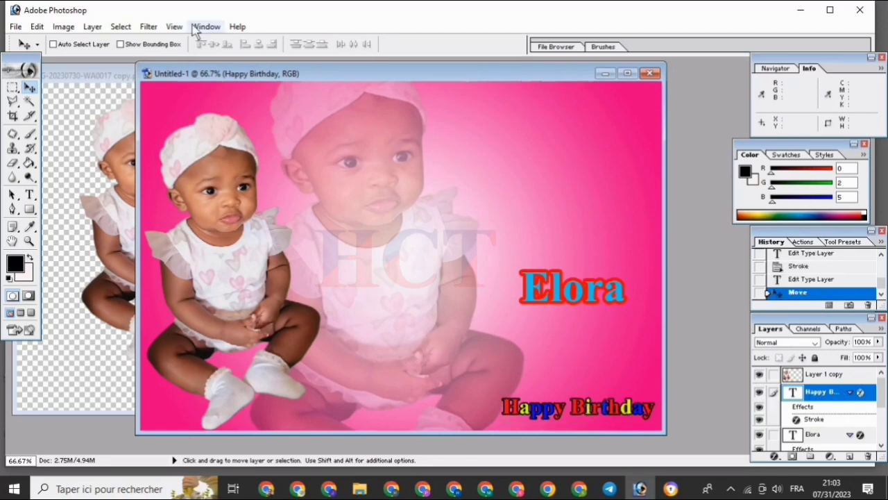
Open the 42-427154 birthday gifts and balloons PNG and copy its artwork into the invitation near the texts.
left_click(14, 28)
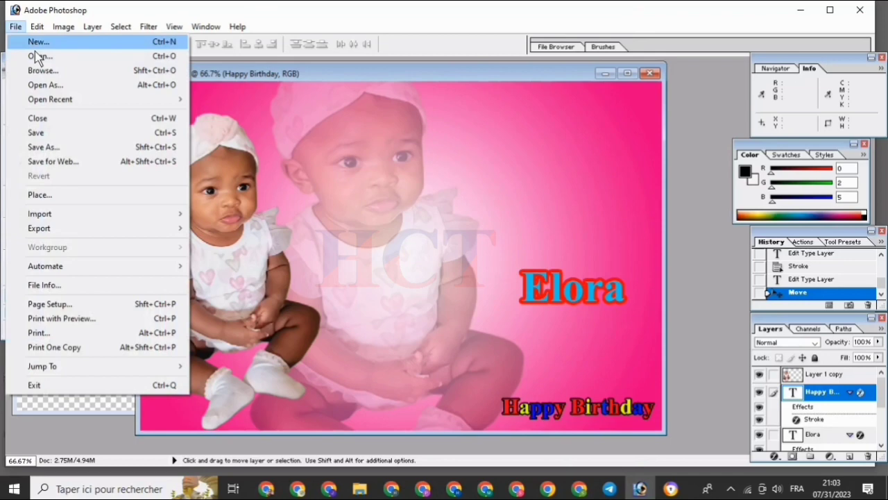
left_click(39, 56)
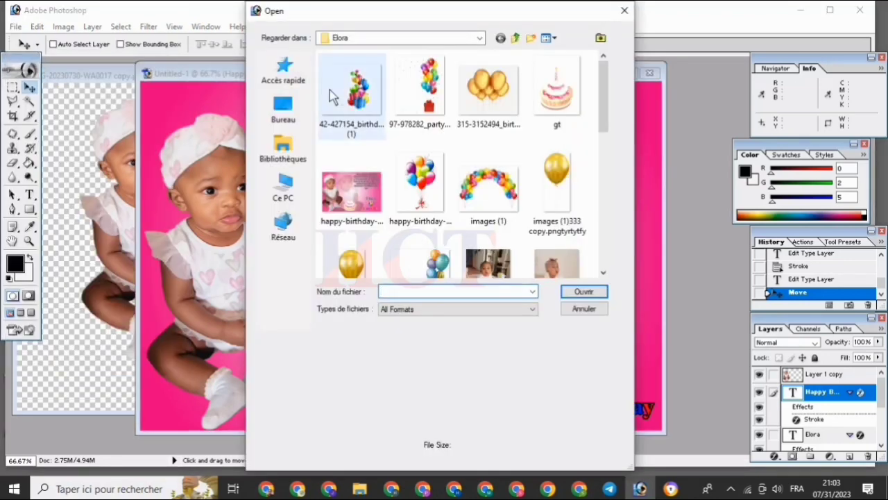
left_click(346, 97)
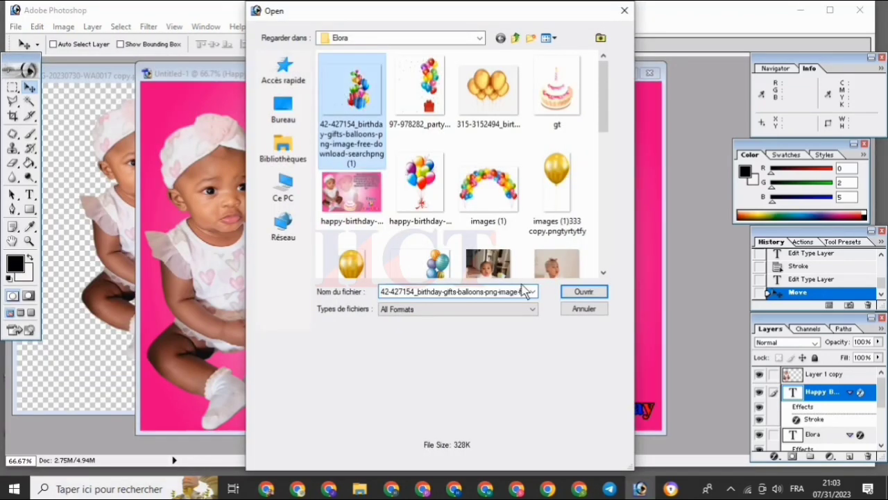
left_click(581, 291)
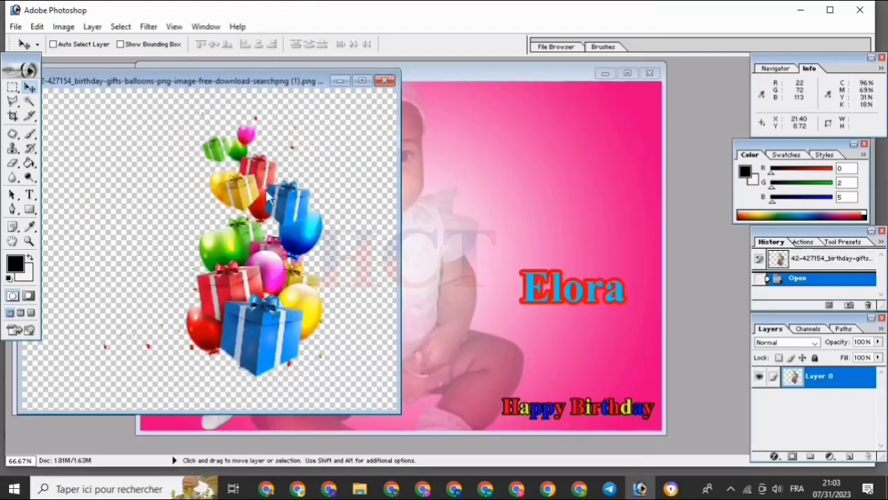
left_click_drag(266, 196, 531, 311)
Scale the gifts-and-balloons layer to about 37% width and 30% height and place it between the child's name and "Happy Birthday".
left_click(37, 27)
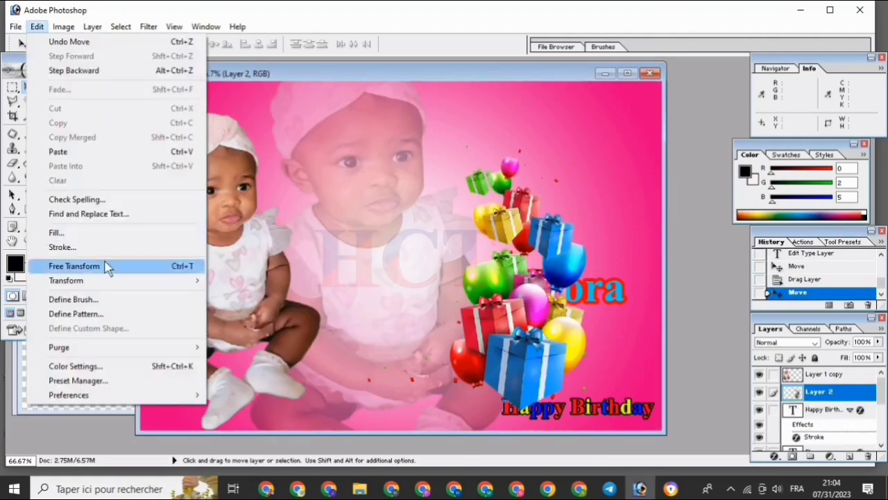
left_click(75, 266)
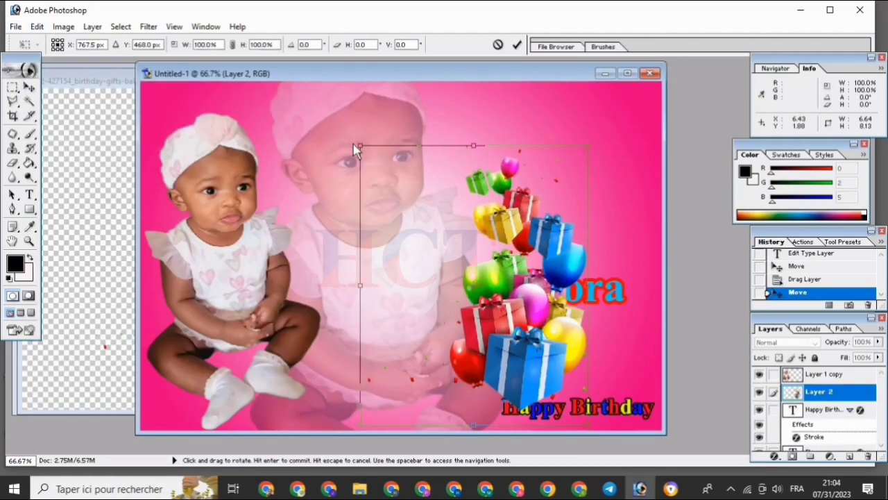
left_click_drag(361, 148, 466, 340)
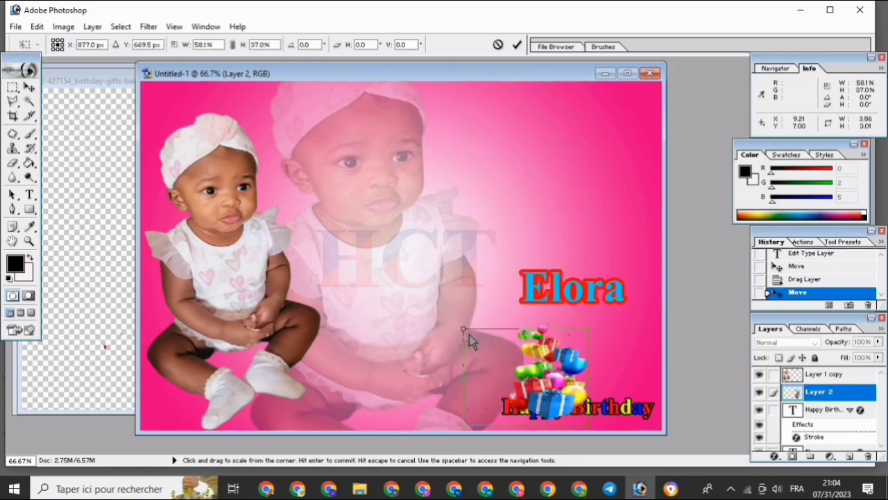
left_click_drag(469, 336, 503, 336)
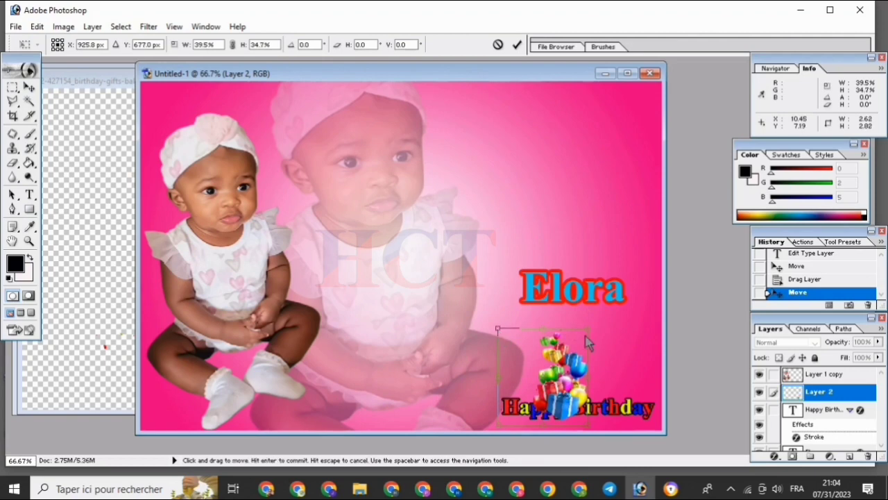
left_click_drag(586, 341, 602, 320)
key("Return")
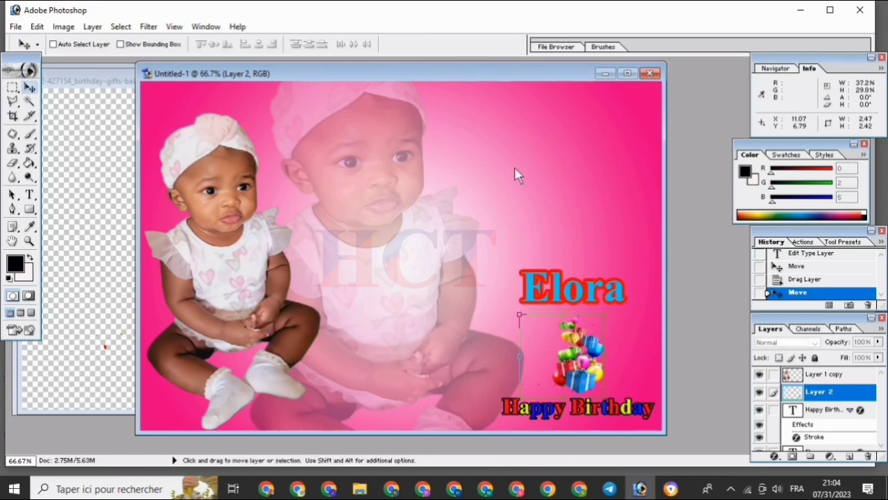
left_click_drag(587, 380, 584, 373)
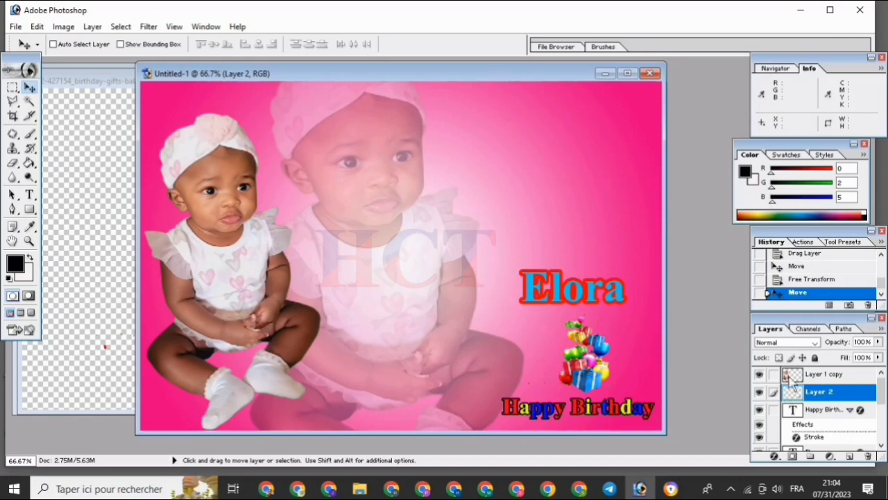
Move the child's name text layer slightly right and down so it sits just above the gifts and balloons.
left_click_drag(882, 390, 883, 402)
left_click(818, 435)
left_click_drag(557, 291, 567, 291)
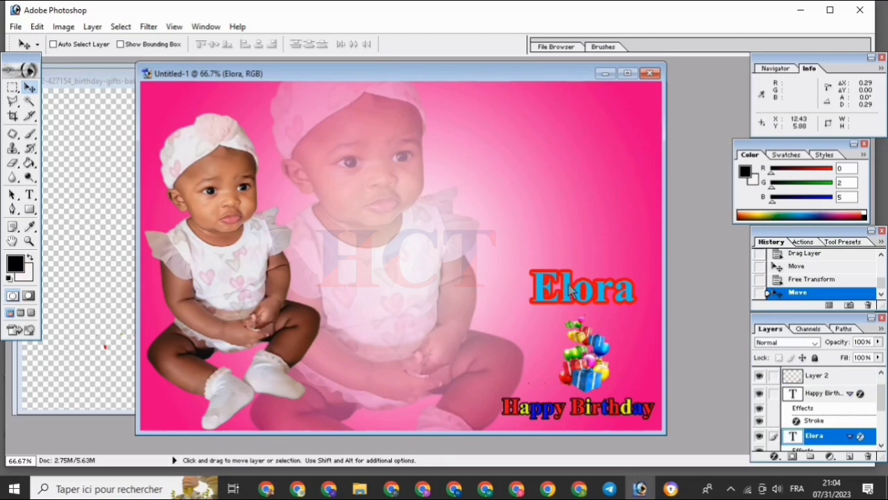
left_click(570, 290)
left_click_drag(575, 305, 575, 311)
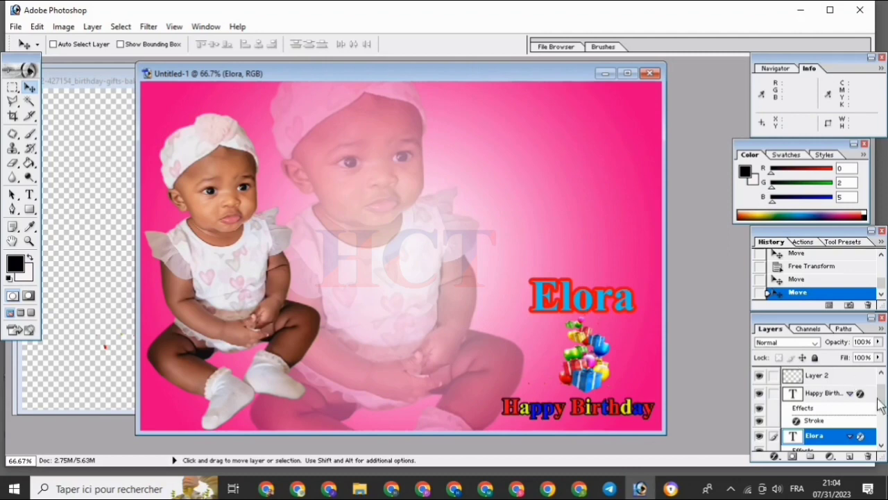
scroll(880, 390, "up", 1)
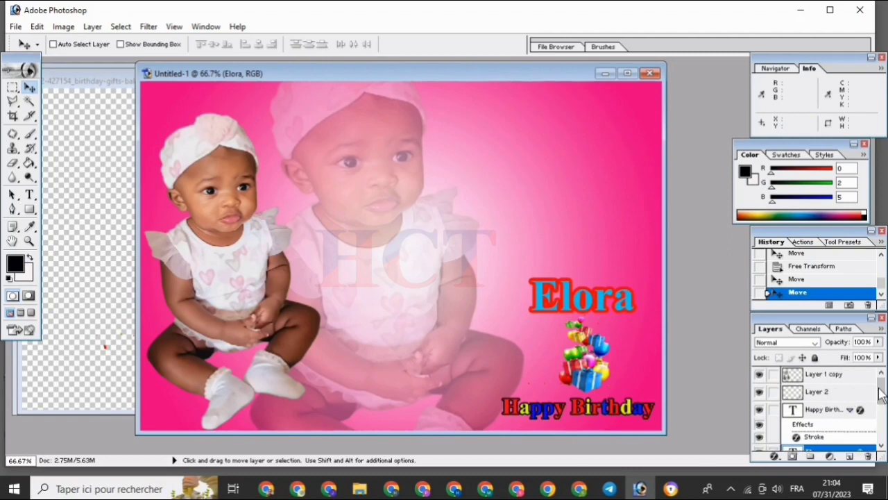
Try adding and scaling a second copy of the gifts-and-balloons artwork in the invitation, and delete that new layer.
scroll(881, 392, "down", 1)
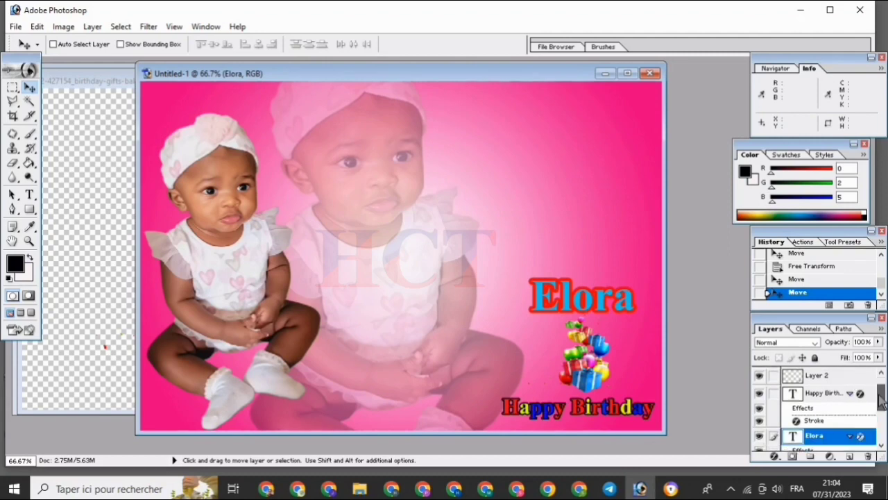
scroll(880, 392, "up", 1)
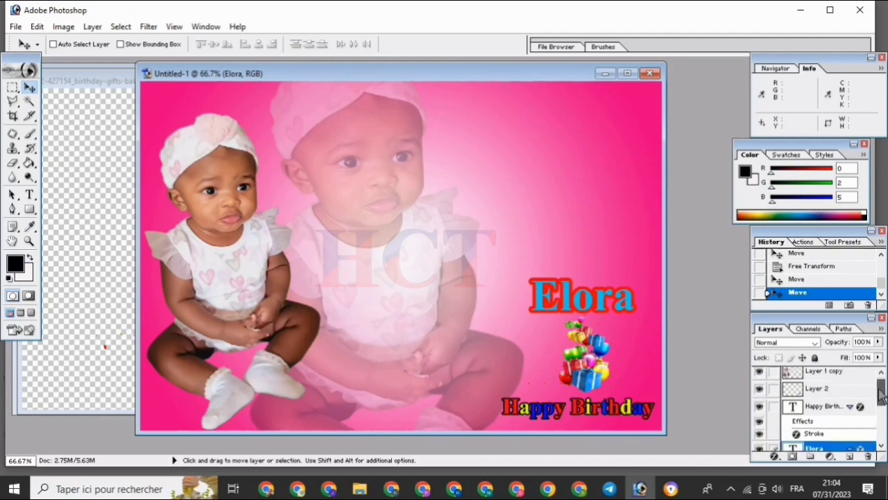
left_click(78, 153)
left_click_drag(229, 206, 490, 185)
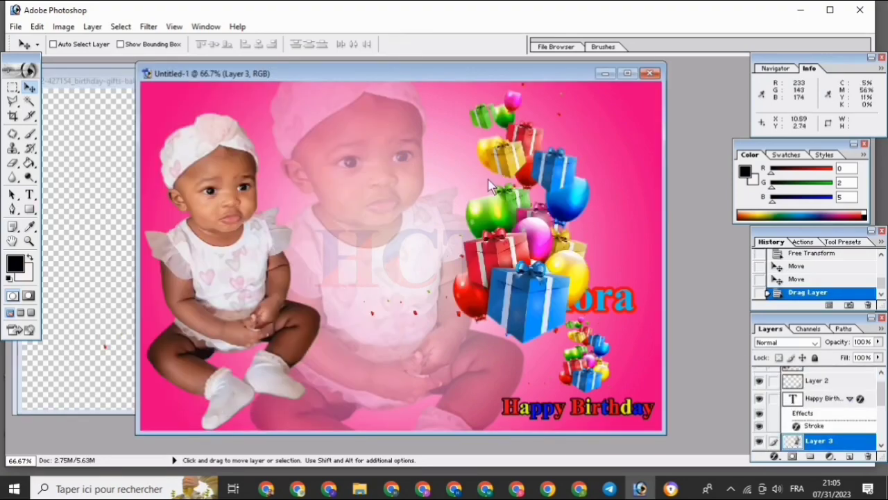
left_click(40, 26)
left_click(363, 182)
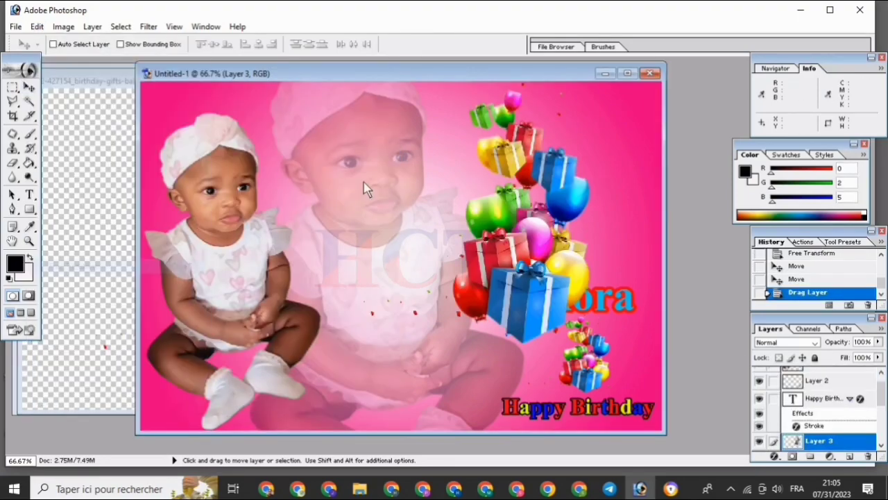
key("ctrl+t")
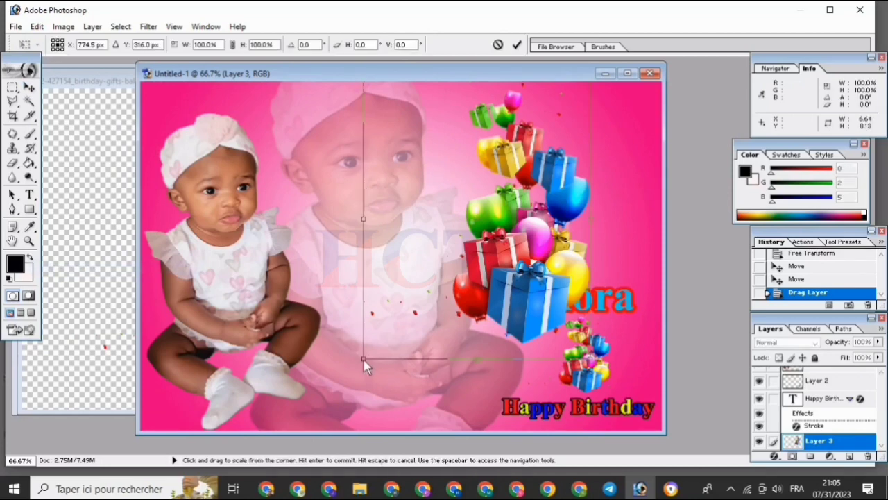
left_click_drag(363, 361, 450, 271)
left_click_drag(548, 136, 574, 141)
left_click(498, 44)
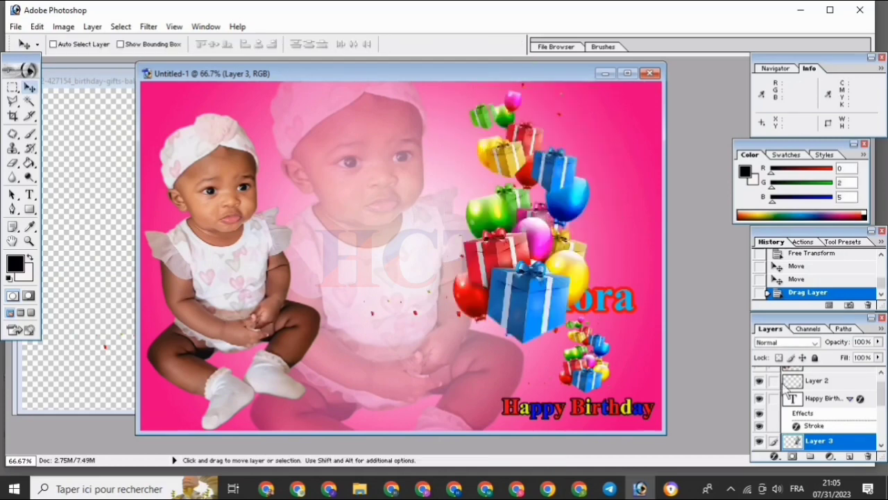
left_click(867, 456)
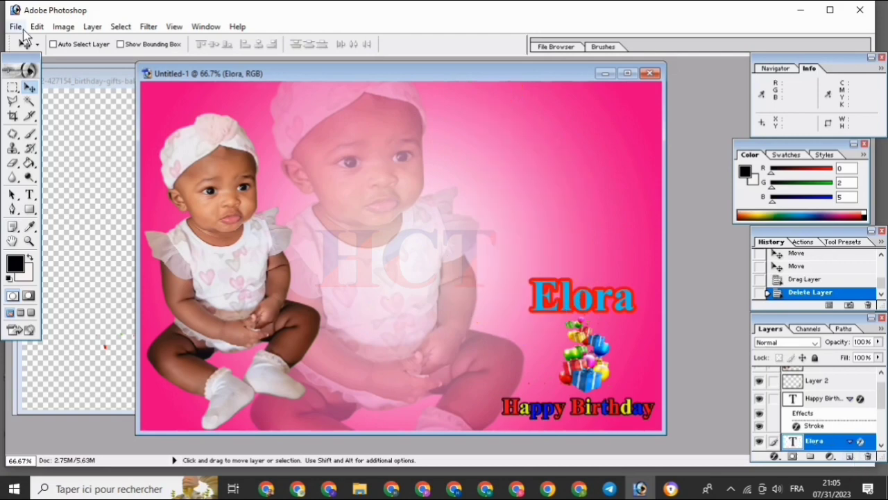
key("ctrl+o")
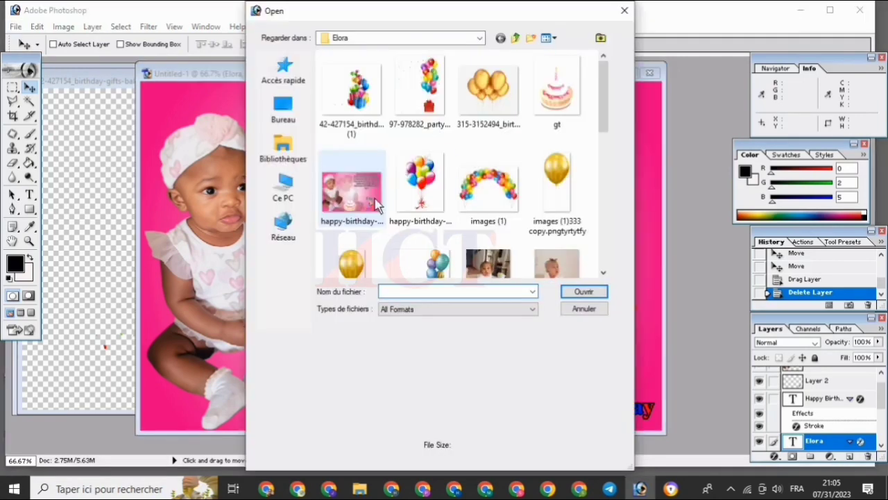
scroll(340, 276, "down", 1)
left_click(576, 159)
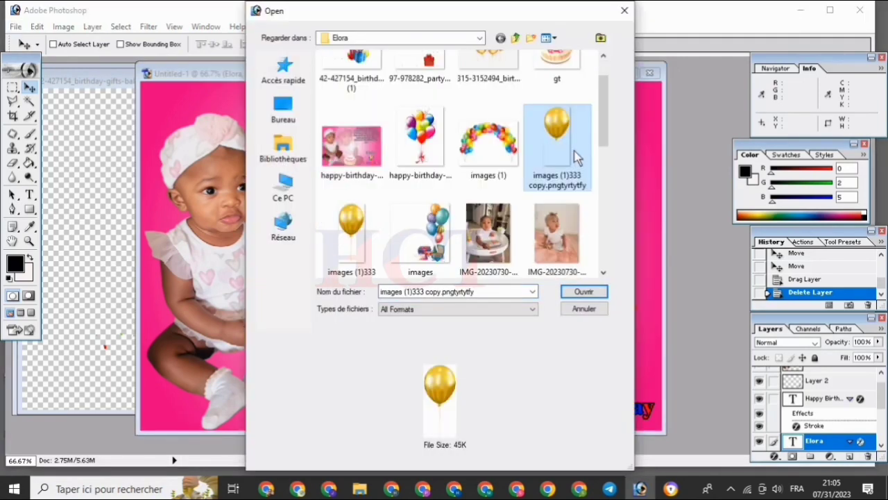
left_click(344, 222)
left_click(584, 292)
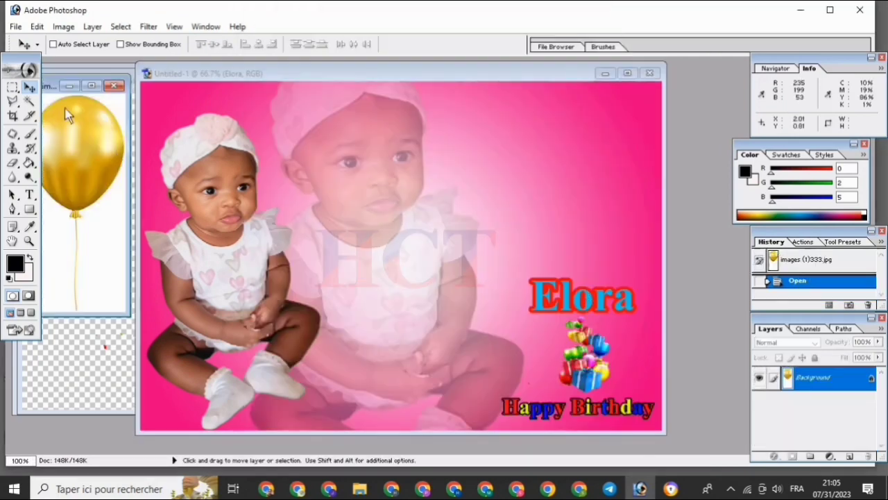
left_click(114, 85)
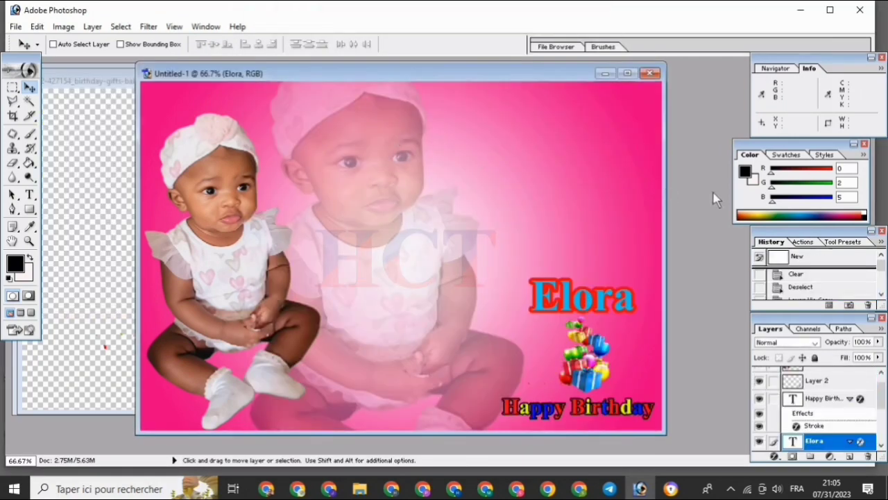
Copy the gold balloon from "images (1)333 copy.pngtyrtytfy" into the invitation above the child's name and set its opacity to 36%.
double_click(717, 200)
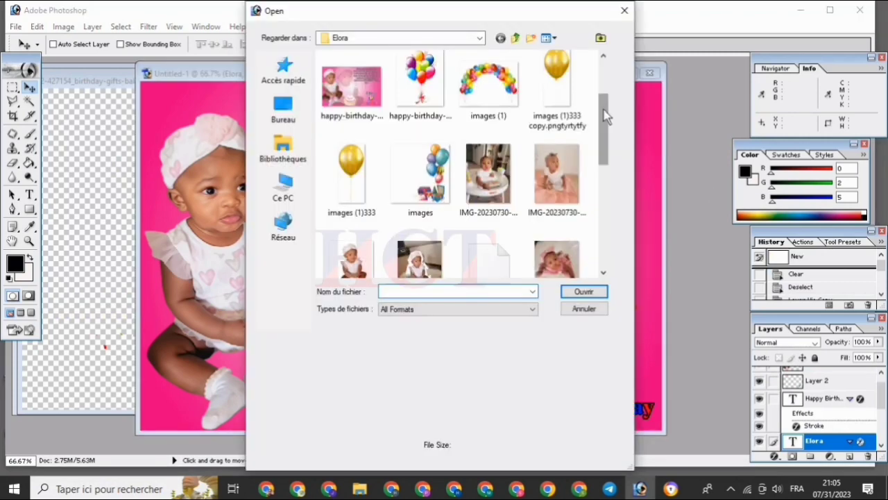
left_click(569, 92)
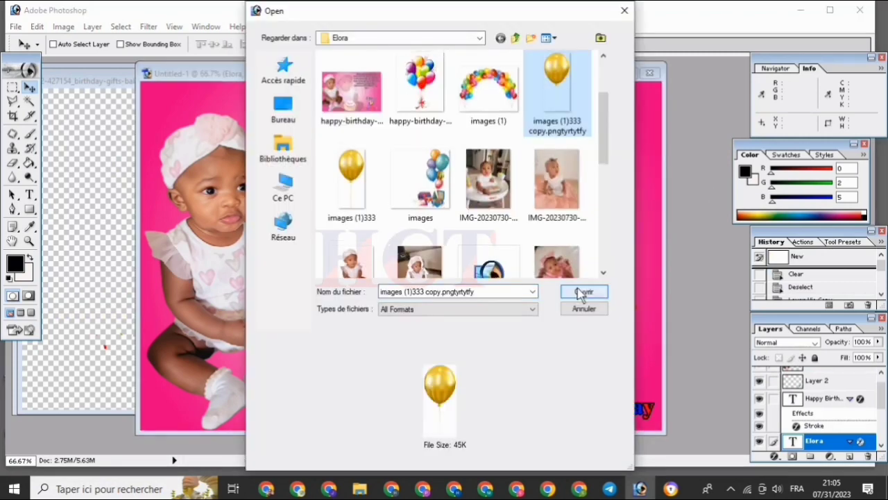
left_click(581, 293)
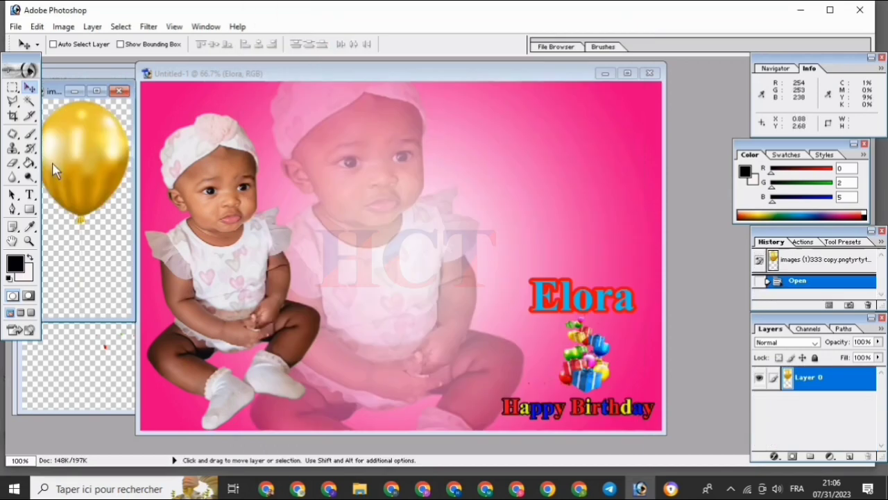
left_click_drag(79, 182, 580, 195)
left_click_drag(578, 194, 567, 173)
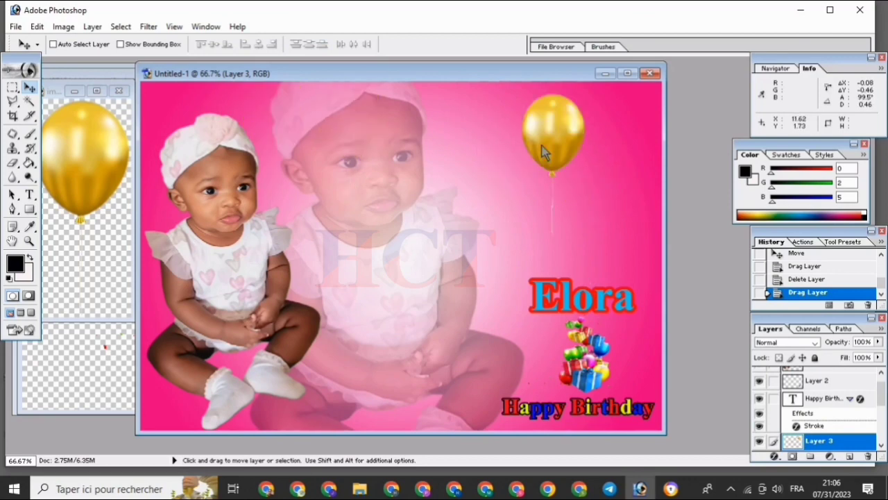
left_click(878, 341)
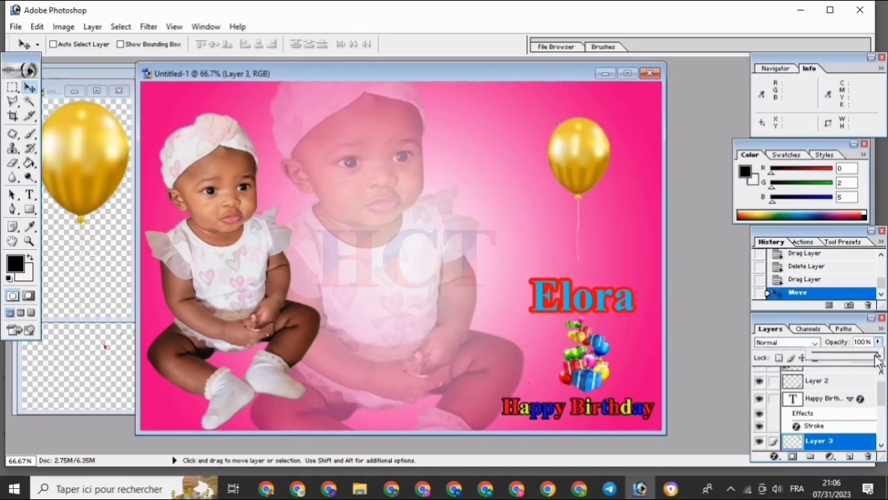
left_click_drag(875, 361, 835, 358)
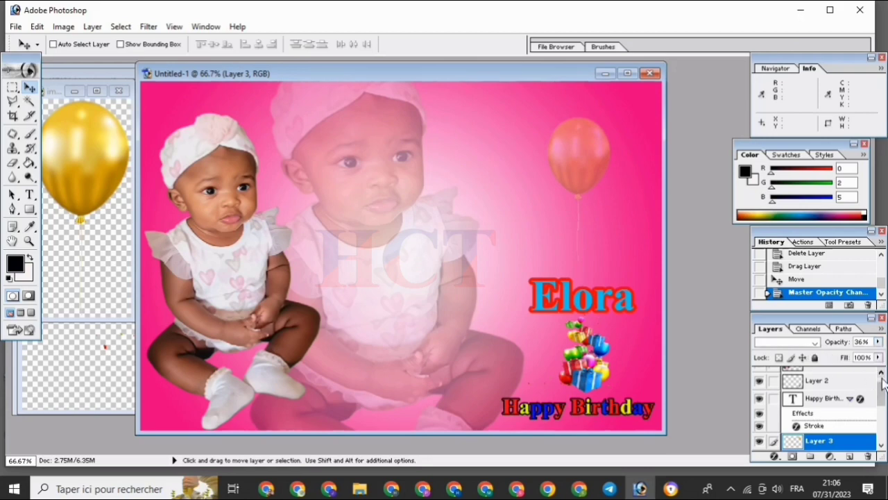
Create a paragraph text box about 6.9 × 4.5 cm above Layer 1 copy, over the balloon area, with a 14 pt font size.
scroll(868, 382, "up", 2)
left_click(853, 377)
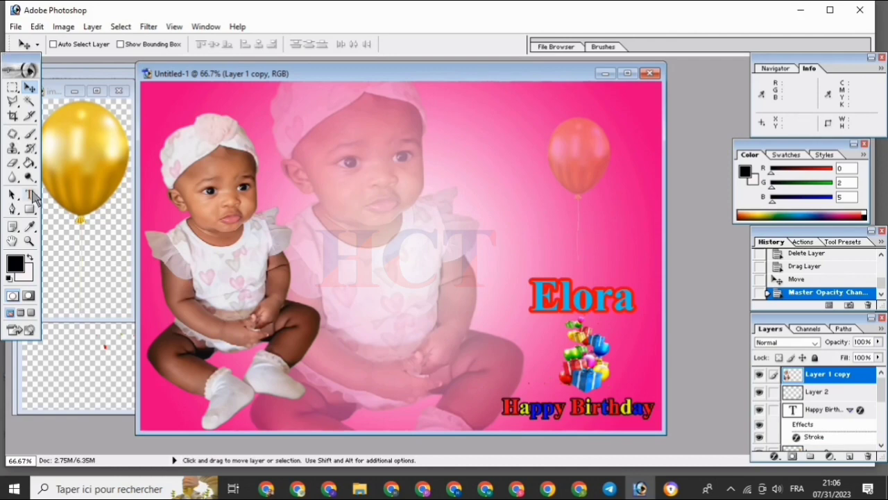
key("t")
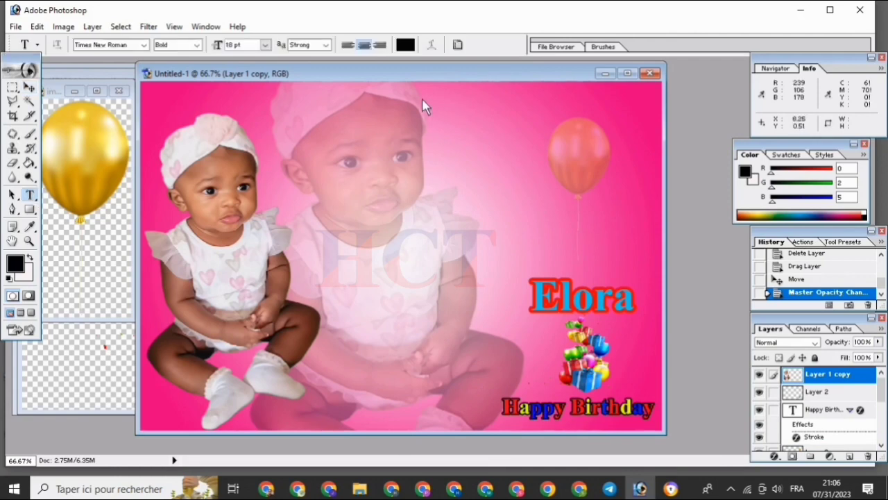
left_click_drag(422, 95, 657, 249)
left_click(265, 45)
left_click(254, 166)
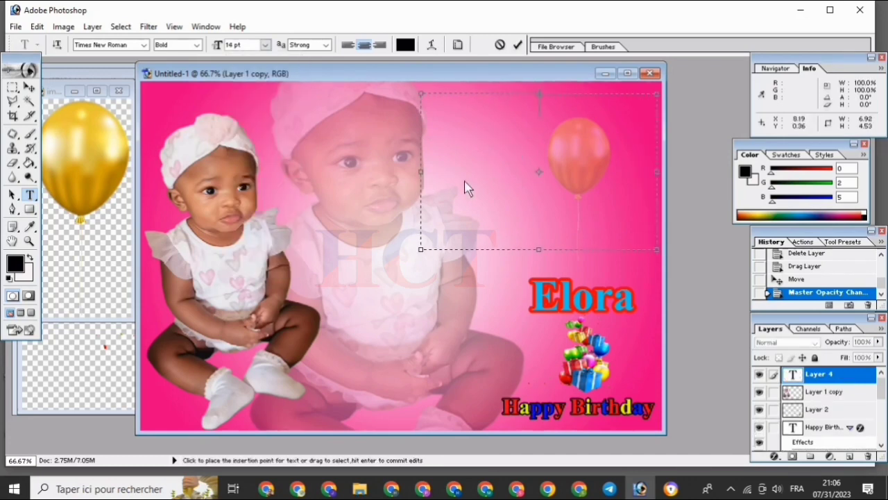
Enter the message's first line: the child's name followed by "will be 1 year old".
type("Elora")
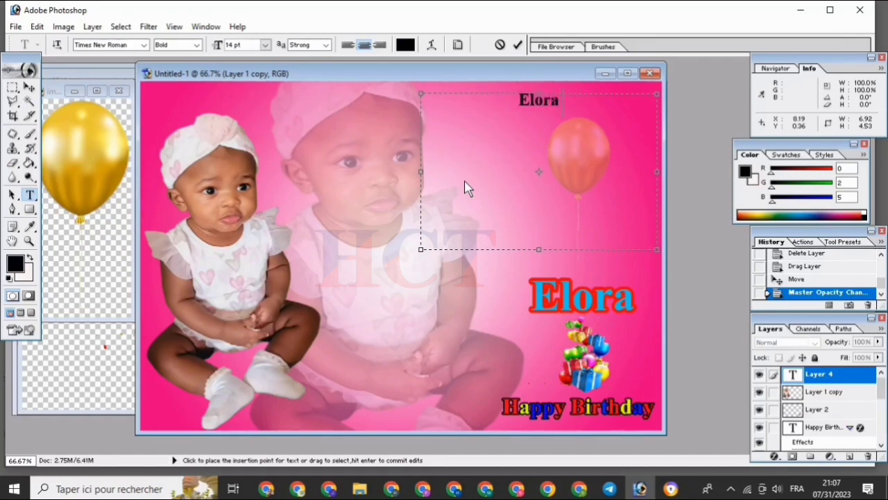
type(" will b")
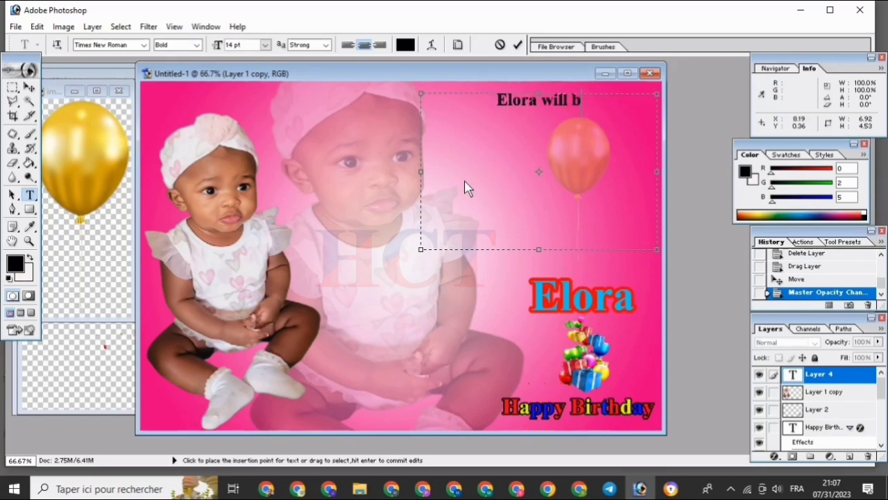
type("e")
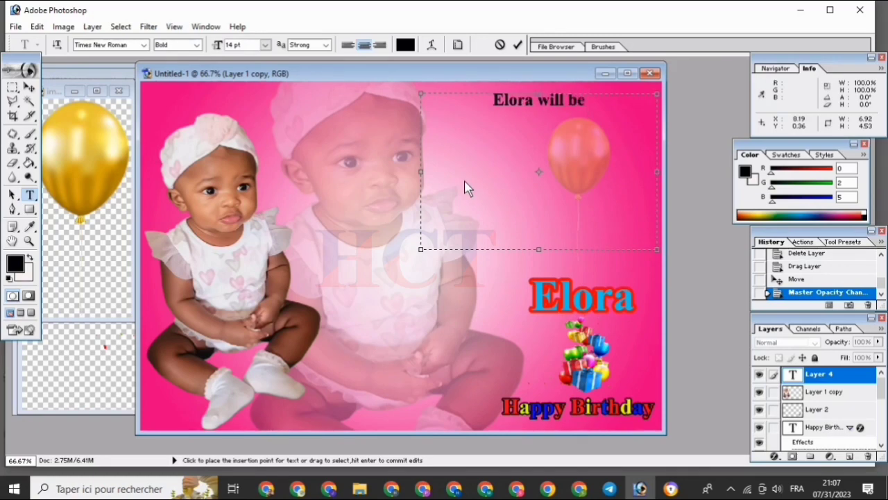
type(" 1 ye")
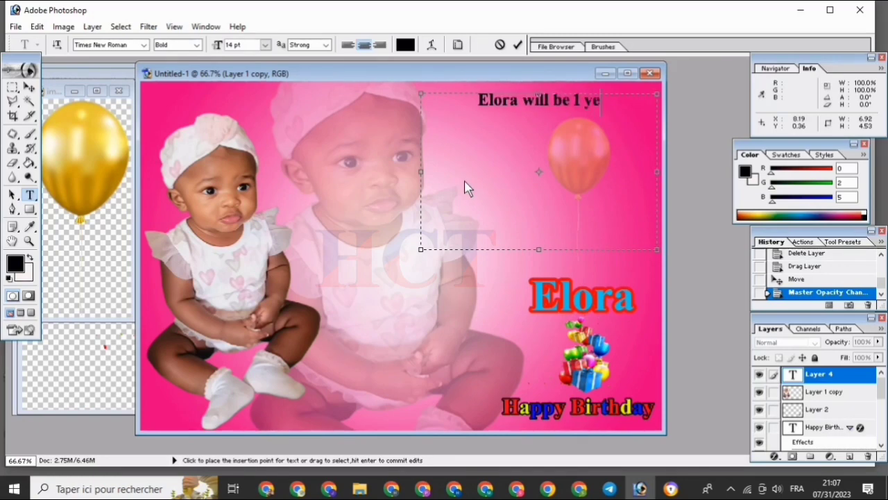
type("ar")
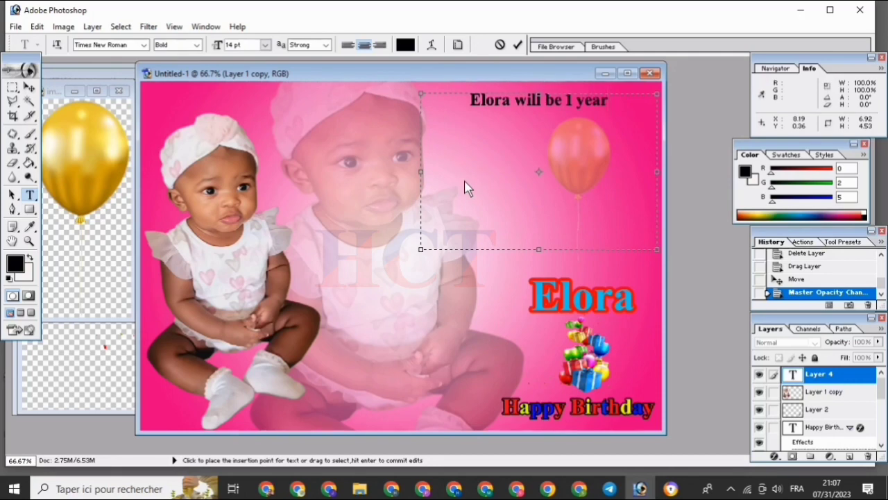
type(" old")
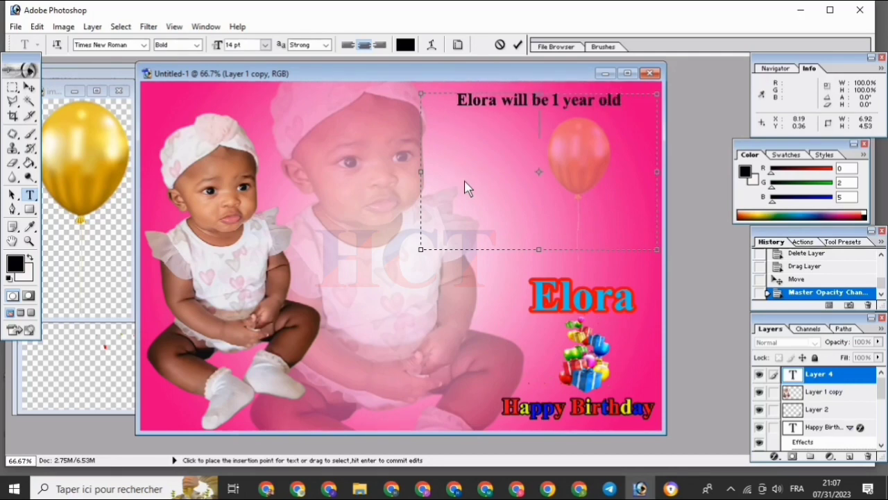
Add a new line to the invitation message reading "I learned to laugh and howl then to sit and stand".
key("Return")
type("I learned")
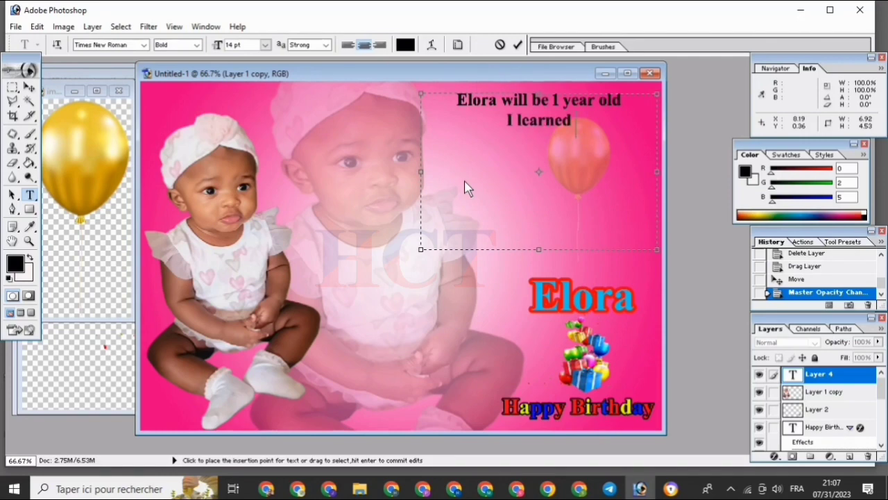
type(" to lau")
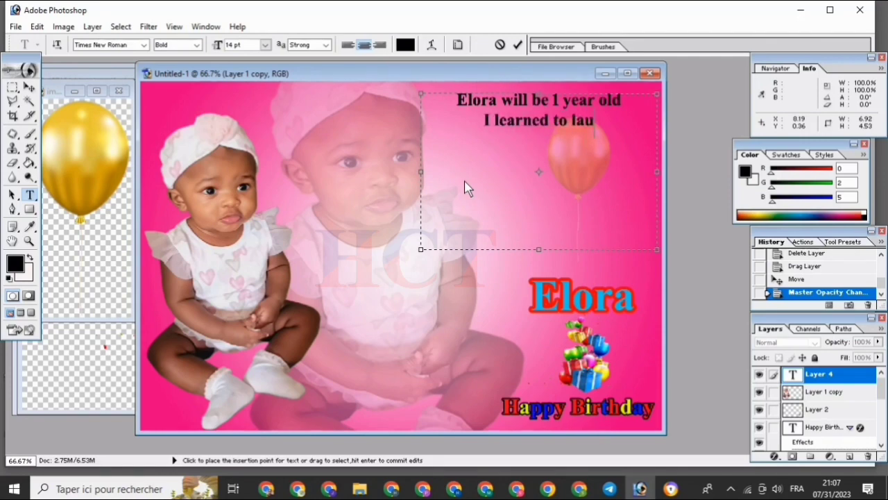
type("gh and ")
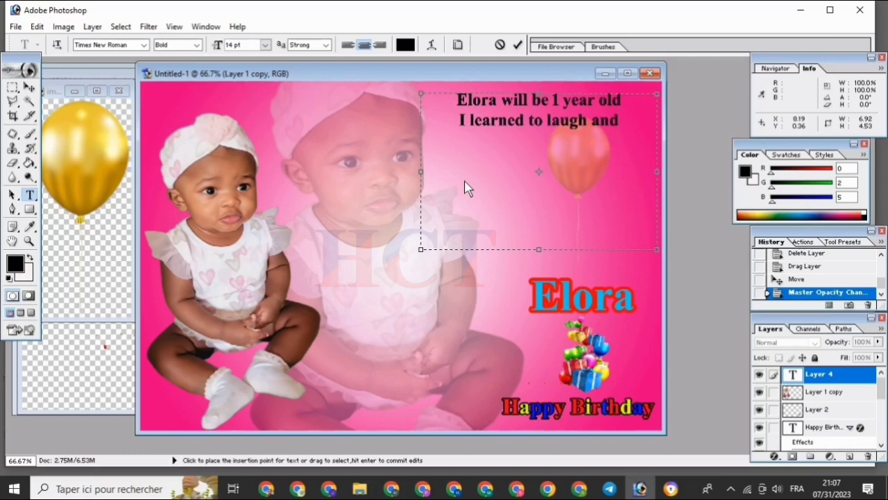
type("how!")
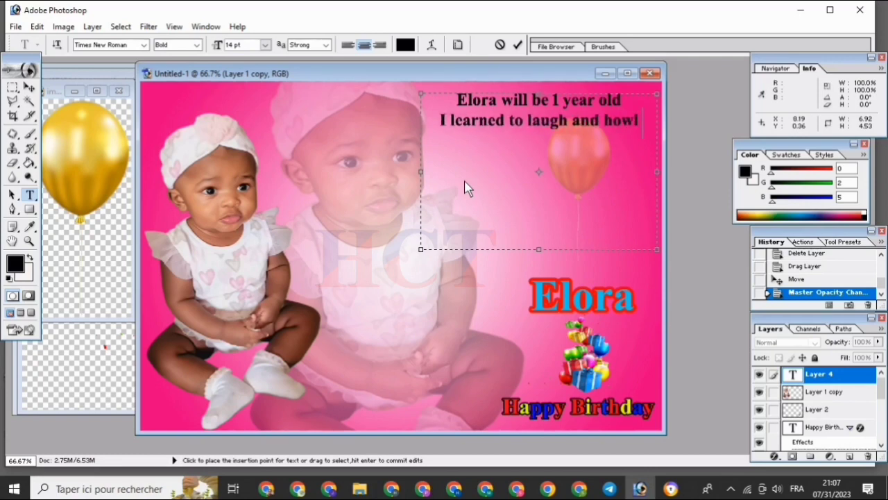
type(" then")
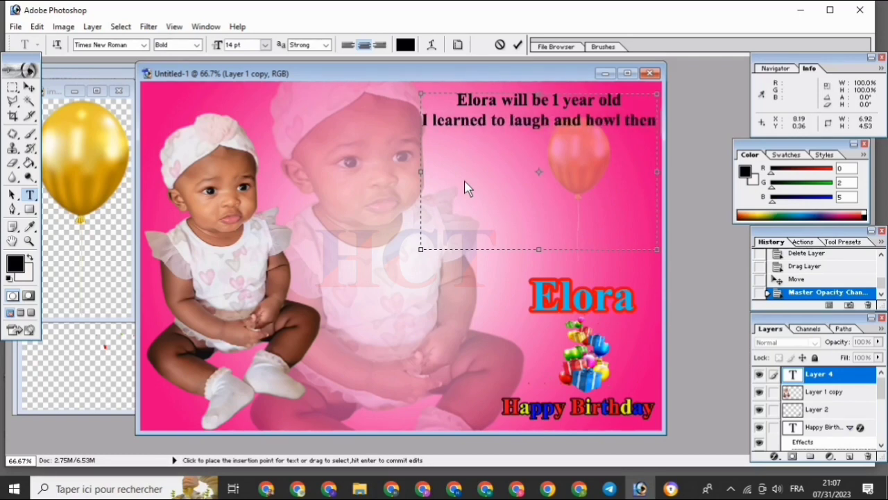
type(" to sit")
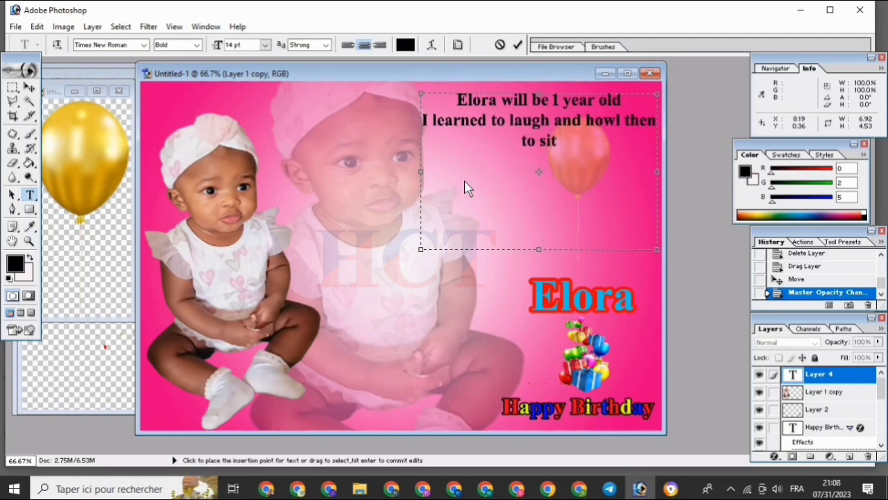
type(" and")
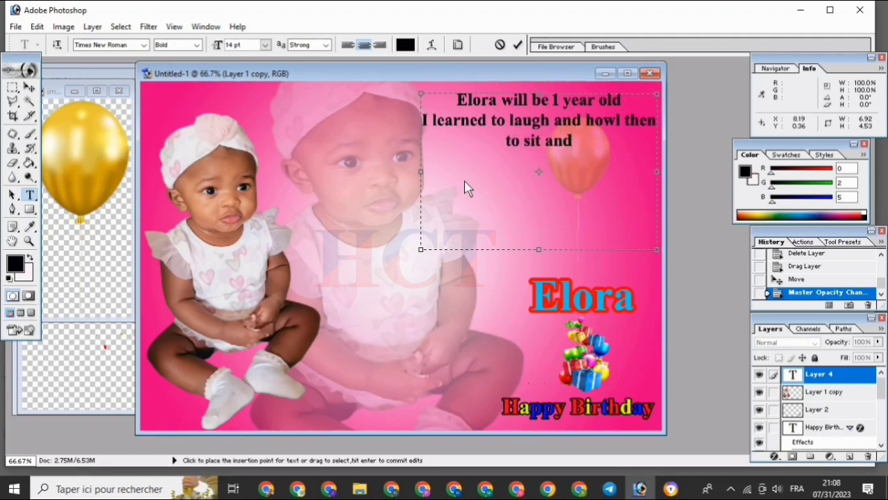
type(" stand")
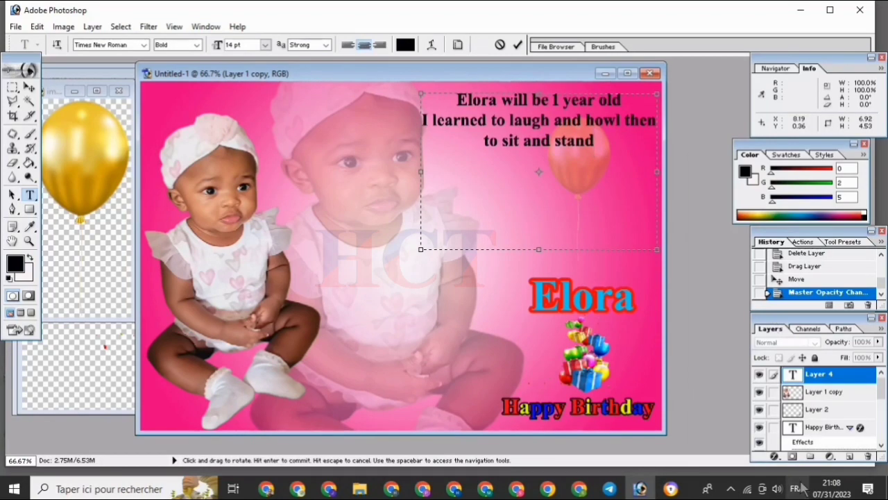
Switch the keyboard language from French to English and continue the message's sentence with ", I can walk now".
key("super+space")
left_click(773, 306)
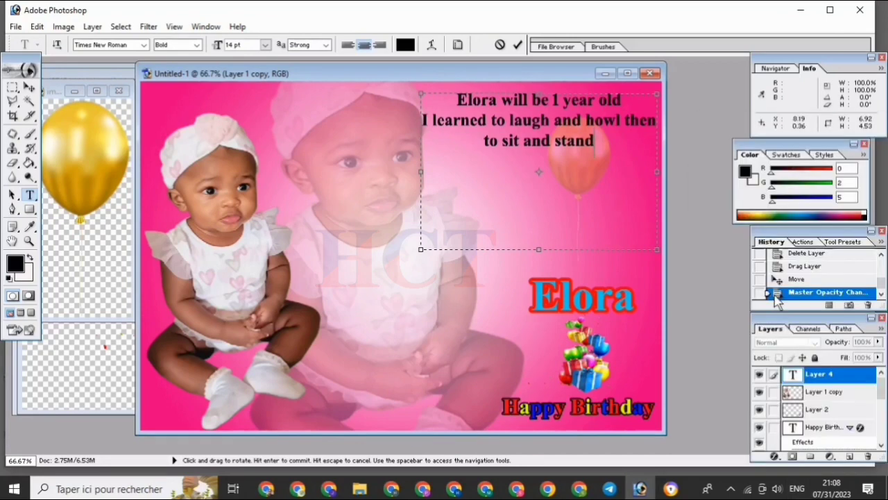
type(", i")
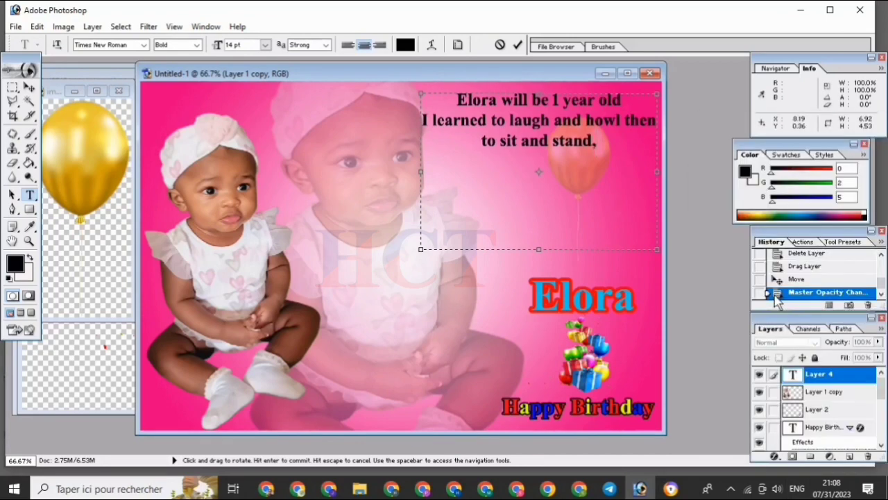
key("BackSpace")
key("BackSpace")
type(", I")
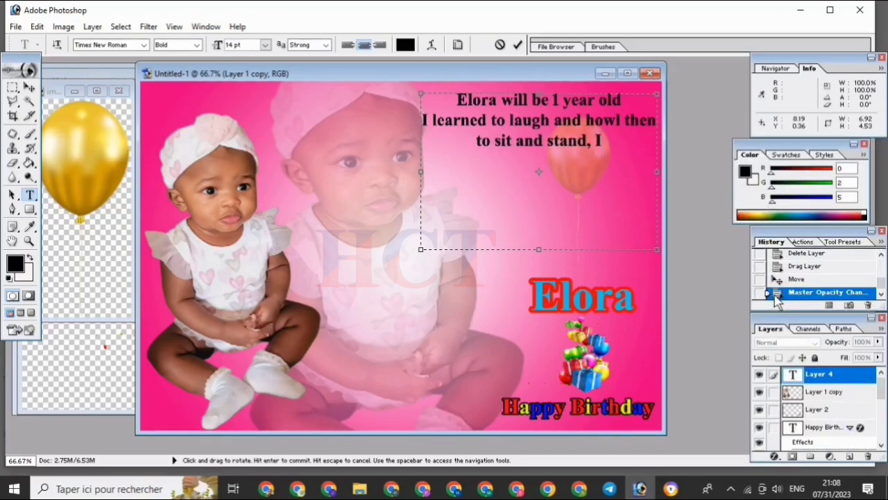
key("Left")
key("Left")
key("BackSpace")
key("End")
type("can")
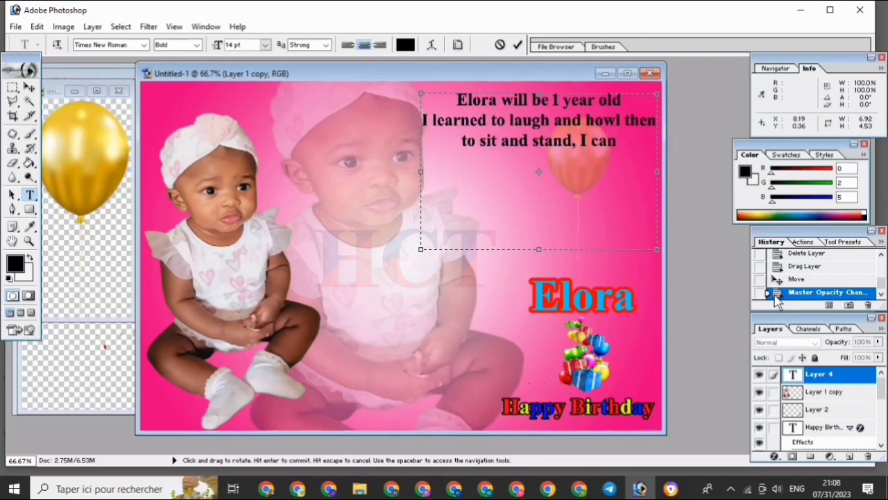
type(" walk")
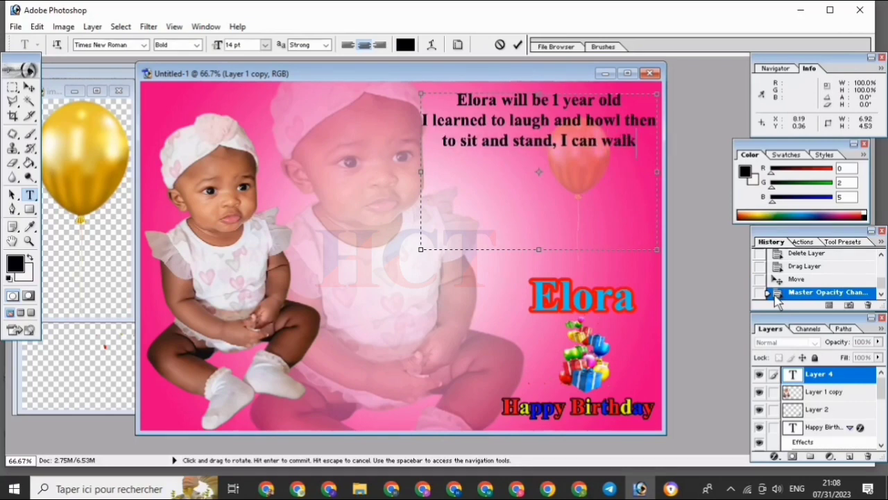
type(" now")
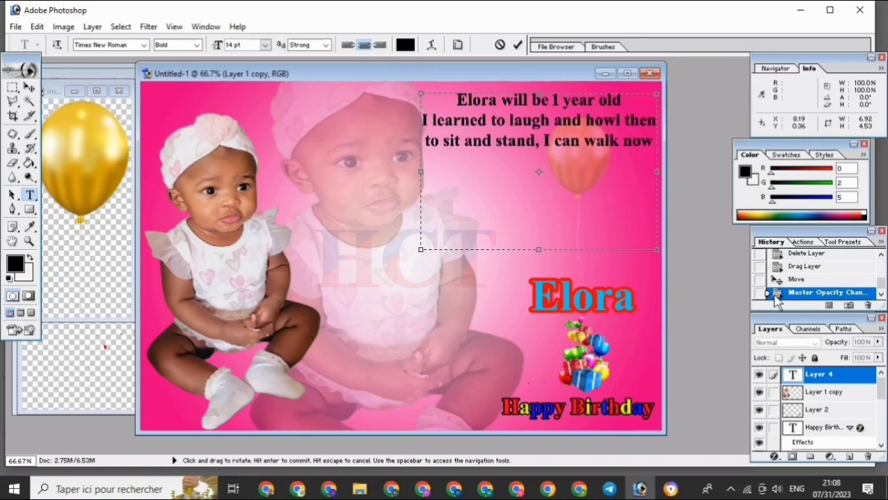
Add the message line "if you hold my hand." on a new line below.
key("Return")
type("if you")
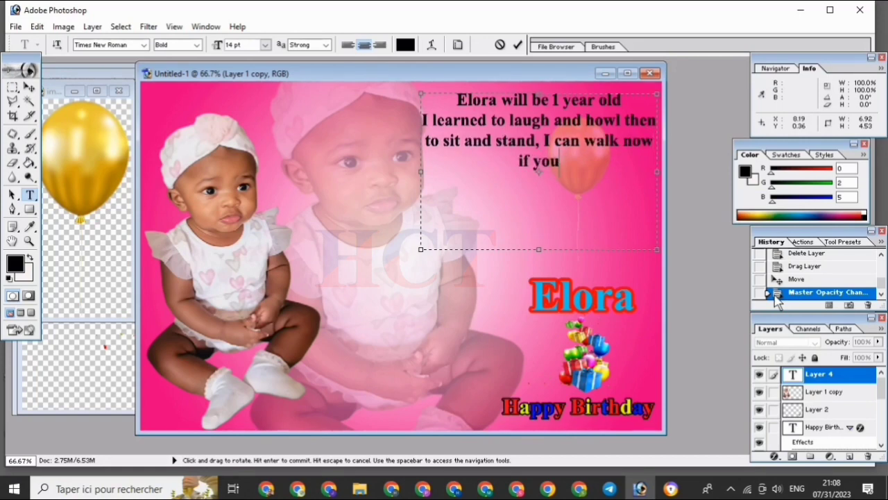
type(" hold")
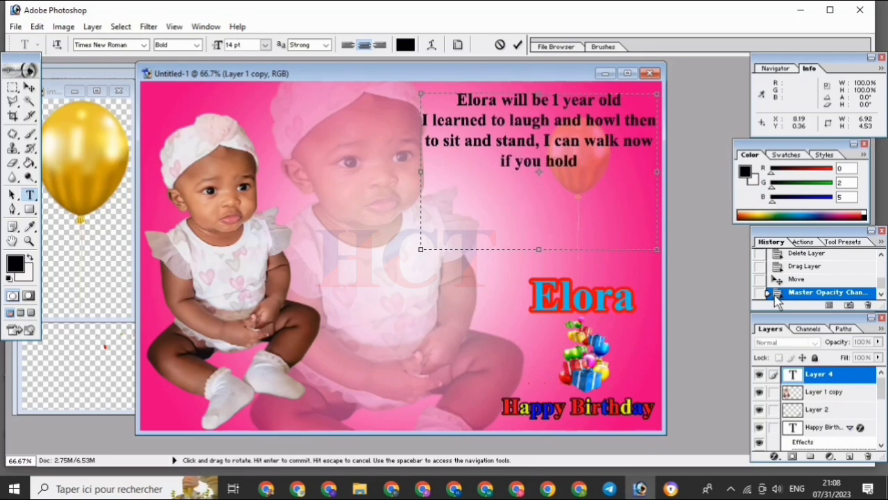
type(" my")
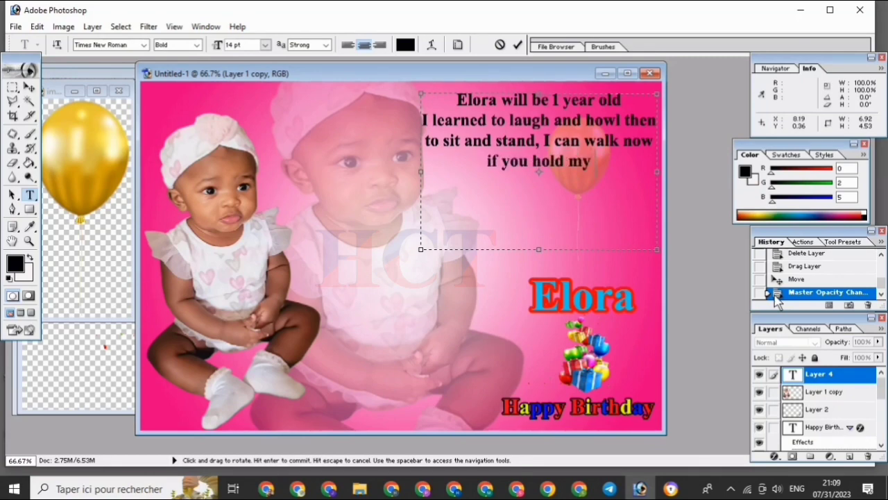
type(" hand.")
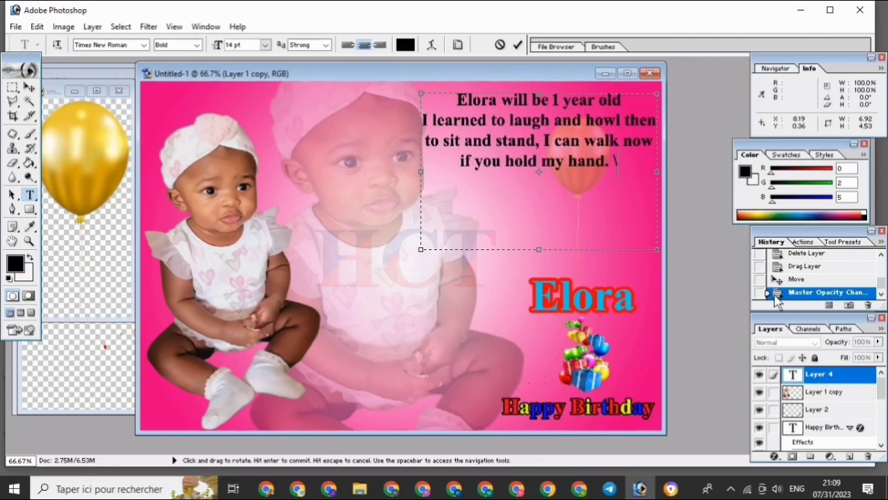
Start a new line in the message with "Join me to celebrate my birthday on".
key("Return")
type("Joi")
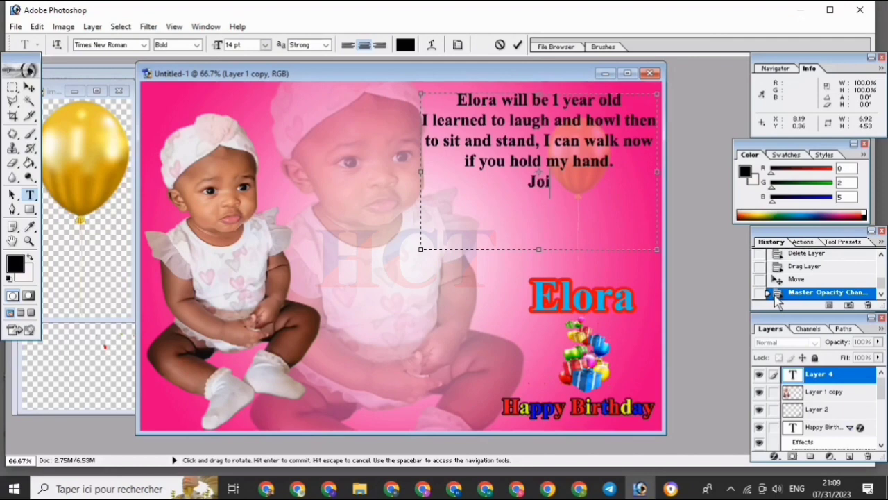
type("n m")
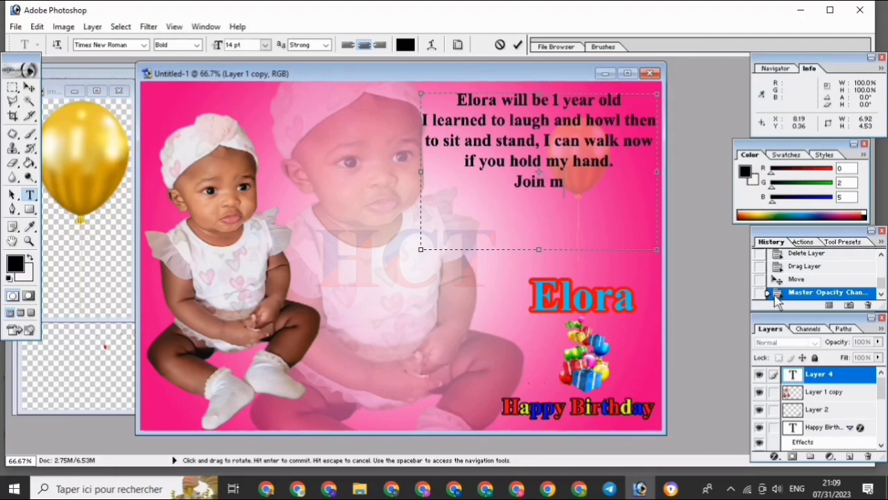
type("e t")
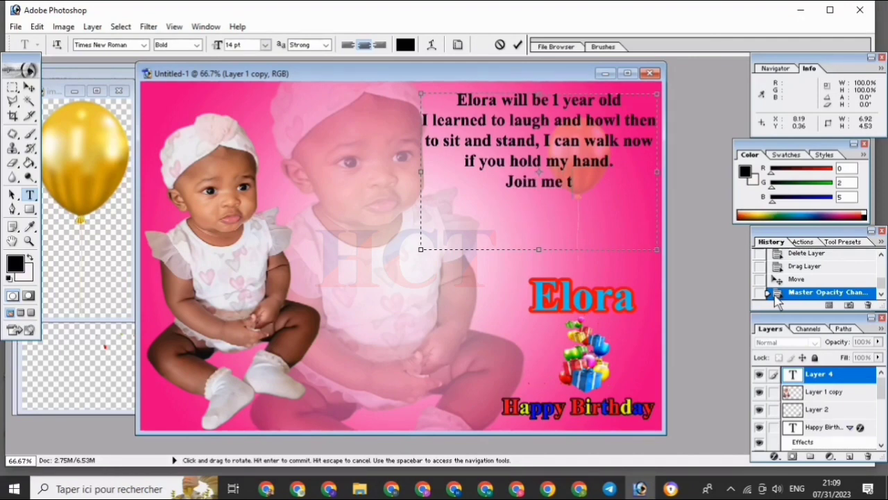
type("o cele")
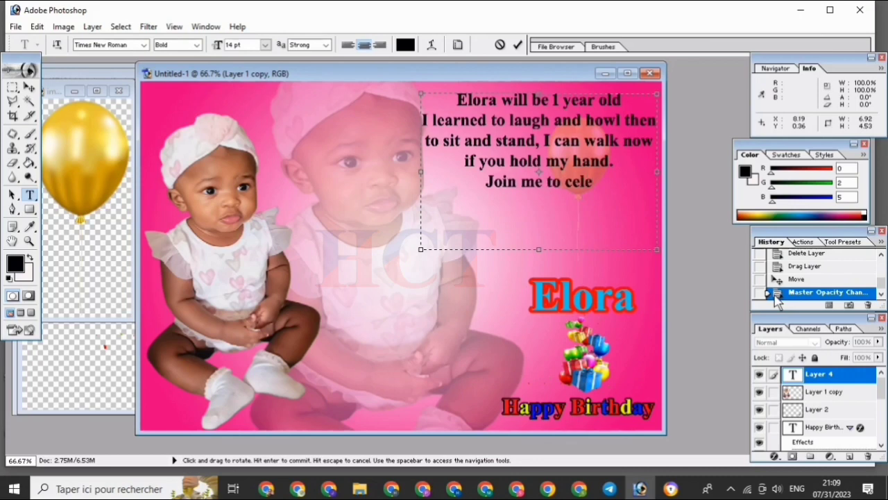
type("brate")
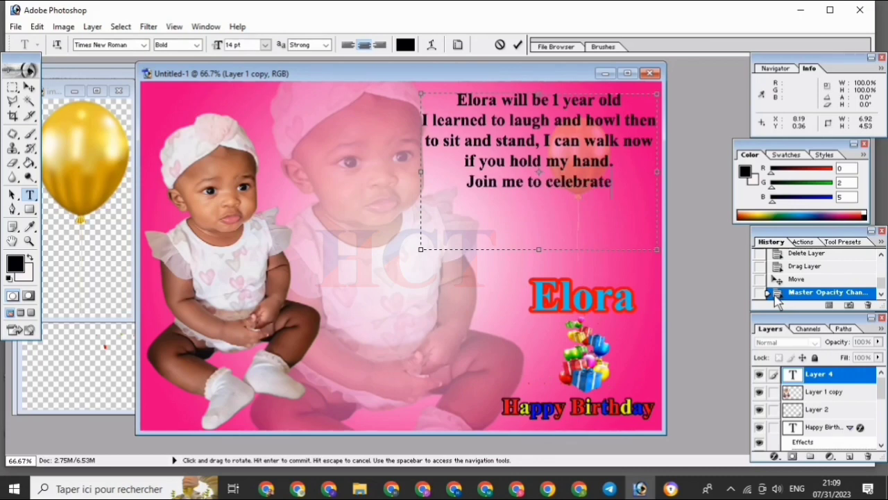
type(" my")
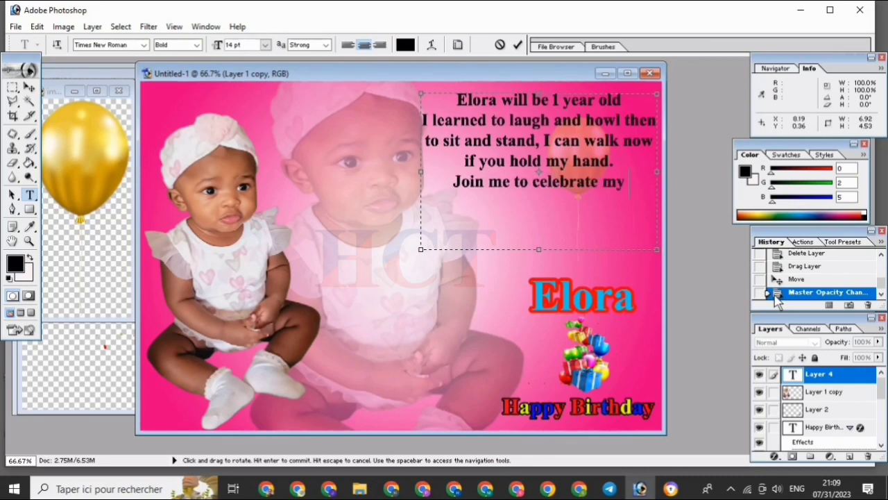
type(" birth")
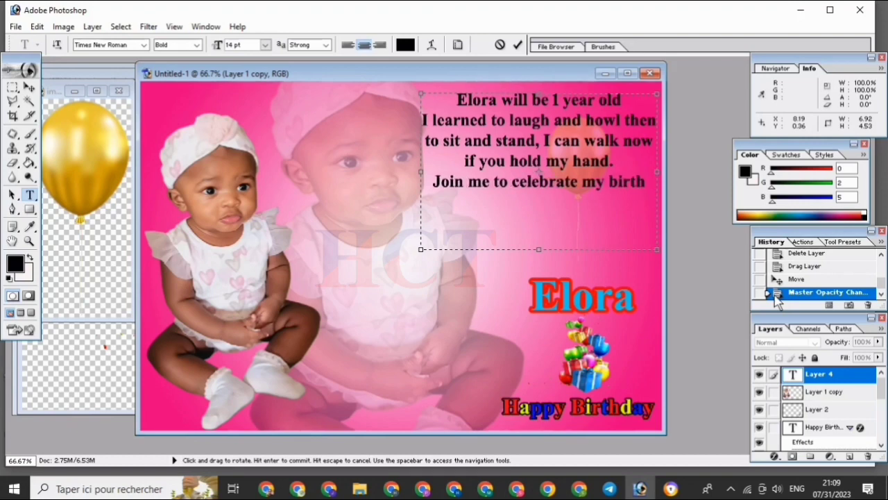
type("day o")
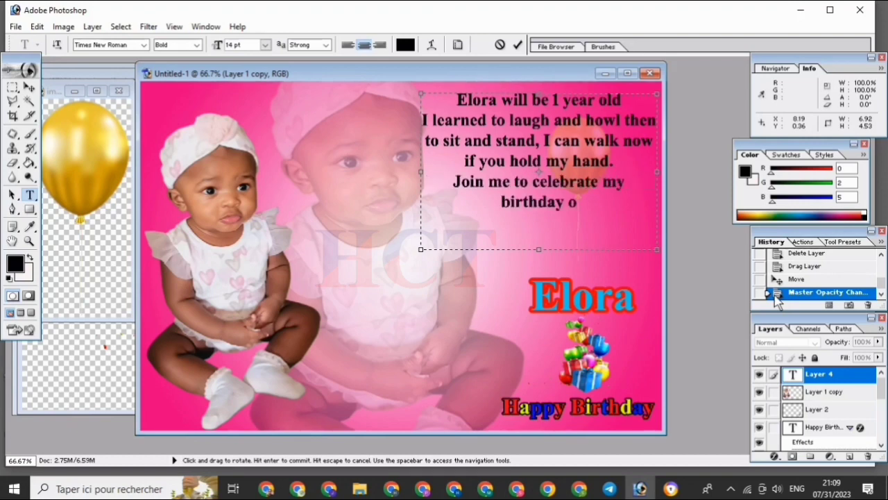
type("n")
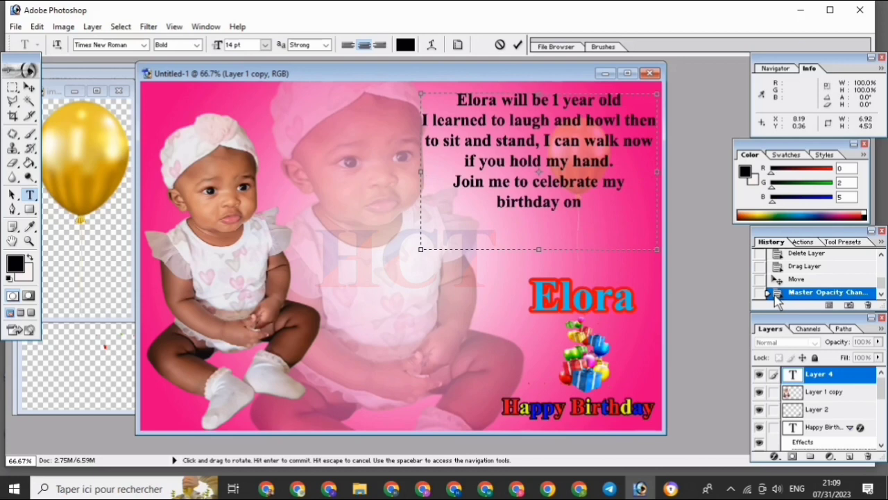
Complete the invitation sentence with the event date and time "September 4th, 2023 from 4:00 p.m".
type(" September")
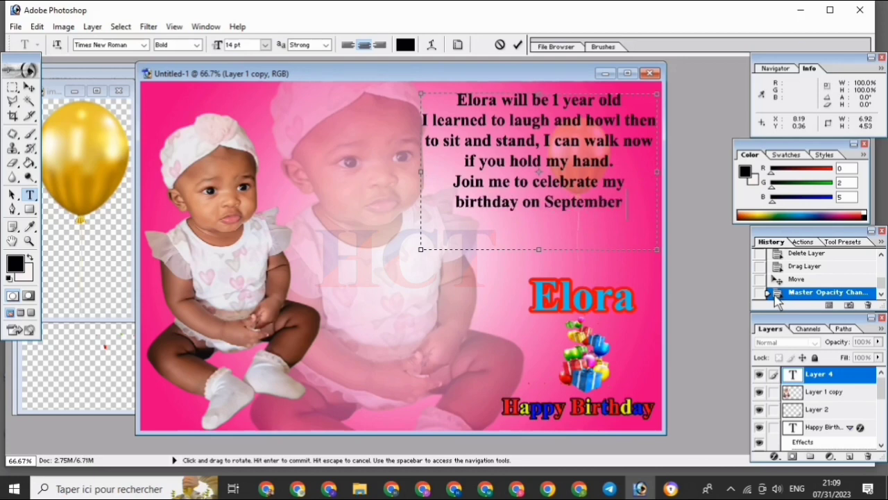
type(" 4th")
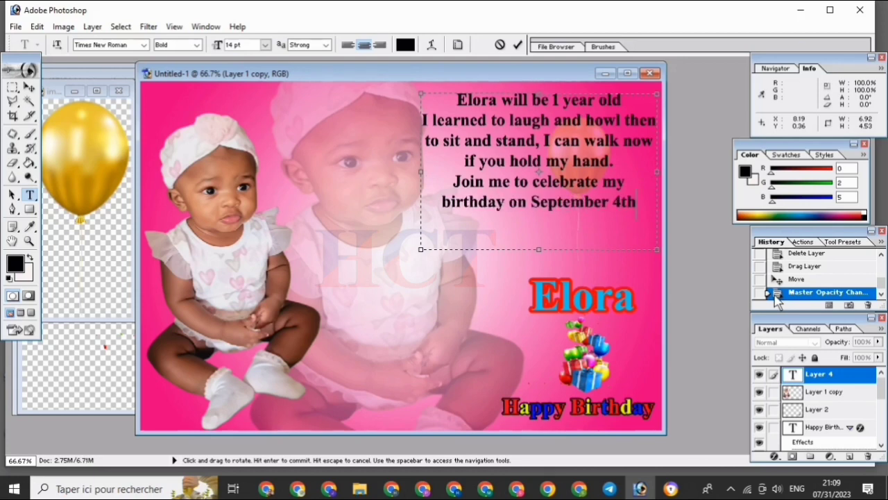
type(",")
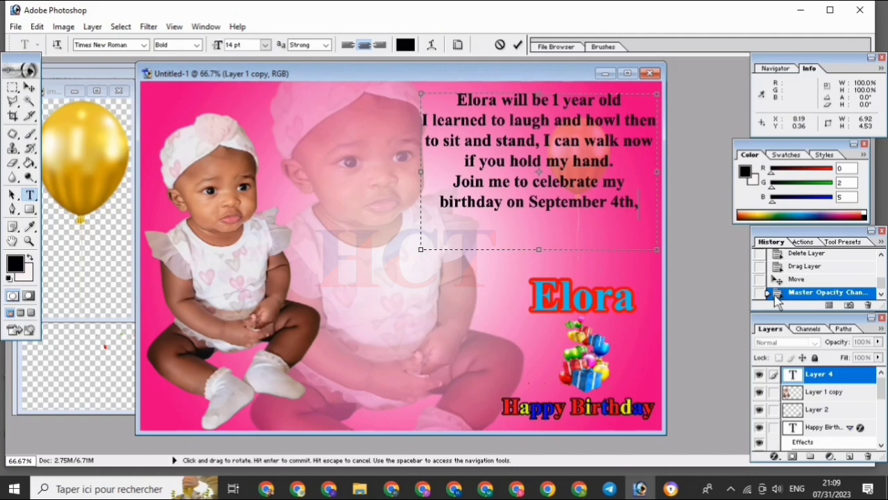
type(" 2023 from")
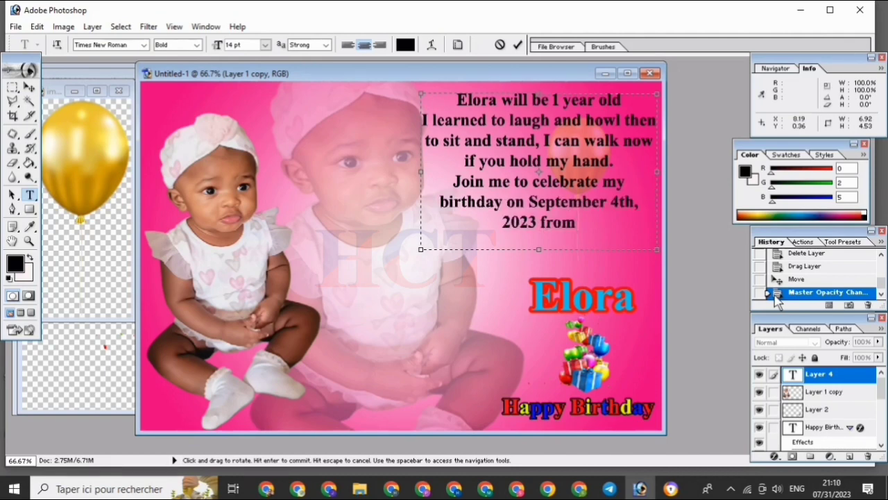
type(" 4")
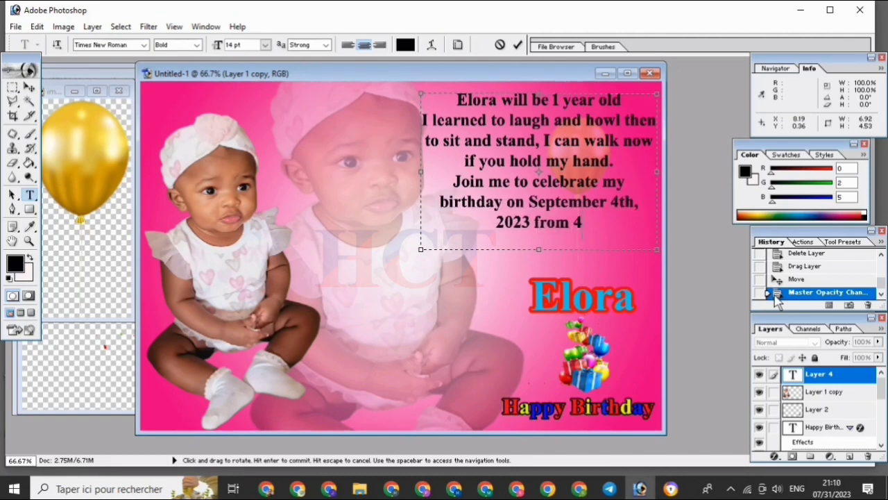
type(":")
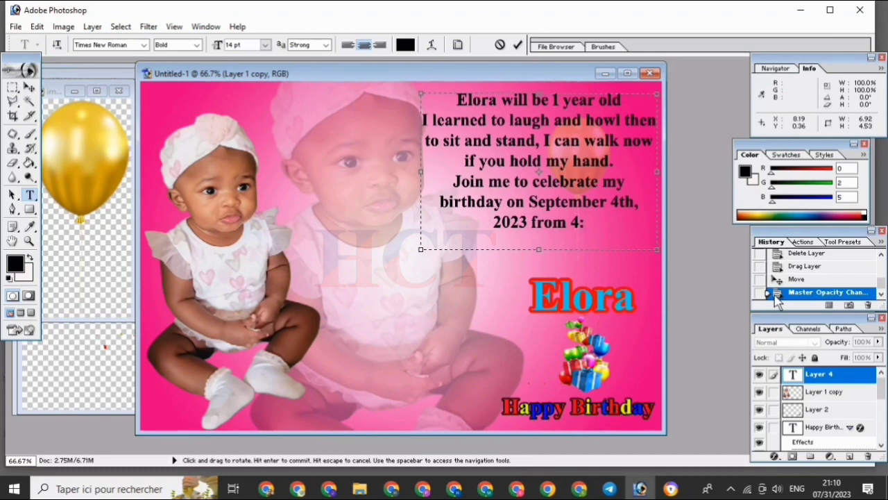
type("00 p.")
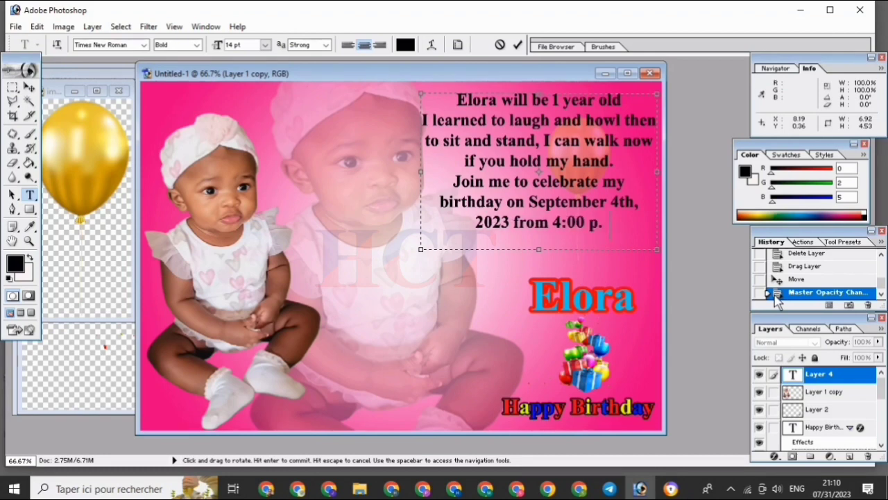
type("m")
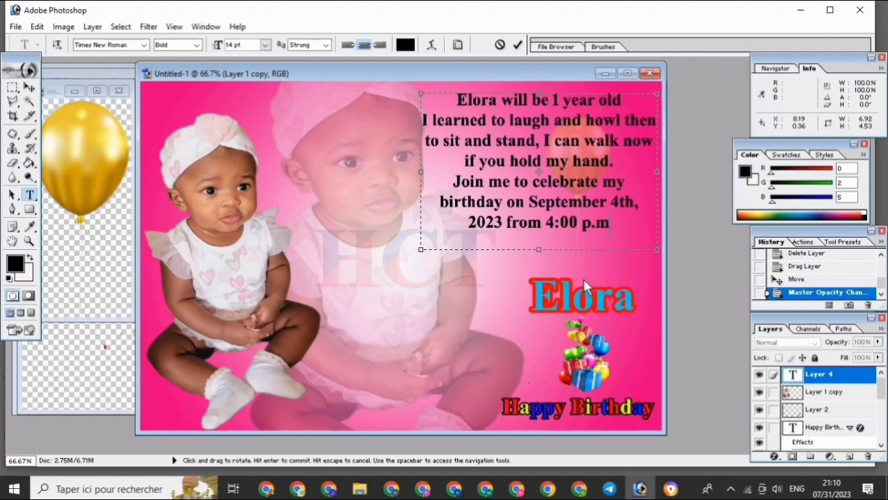
Widen the message text box slightly so the year fits on the date line, and add "!" to the end of the first line.
left_click_drag(421, 250, 420, 258)
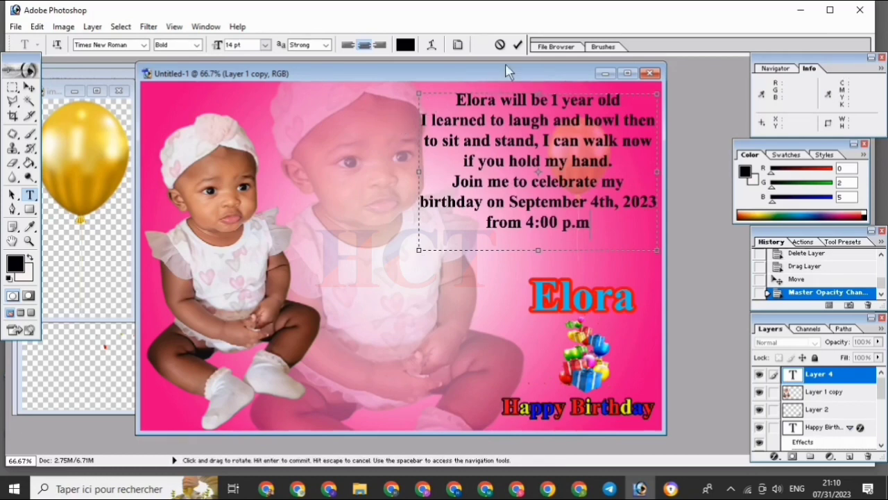
left_click(620, 104)
type("!")
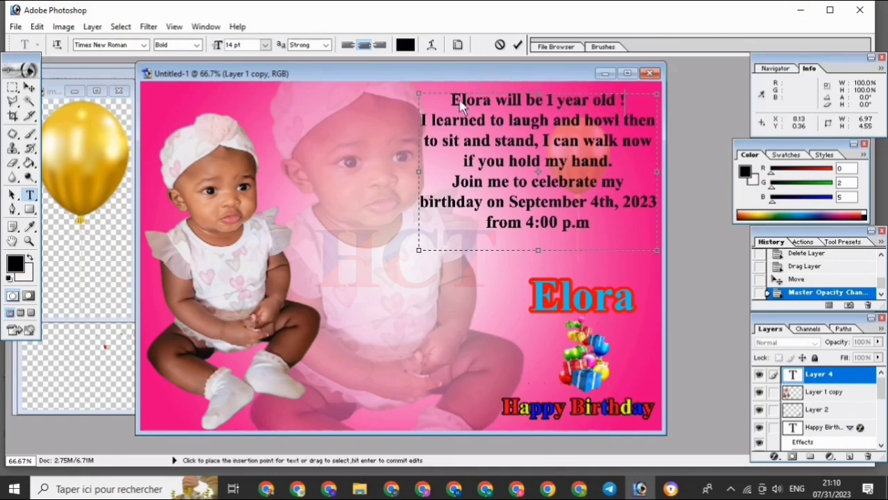
left_click(518, 44)
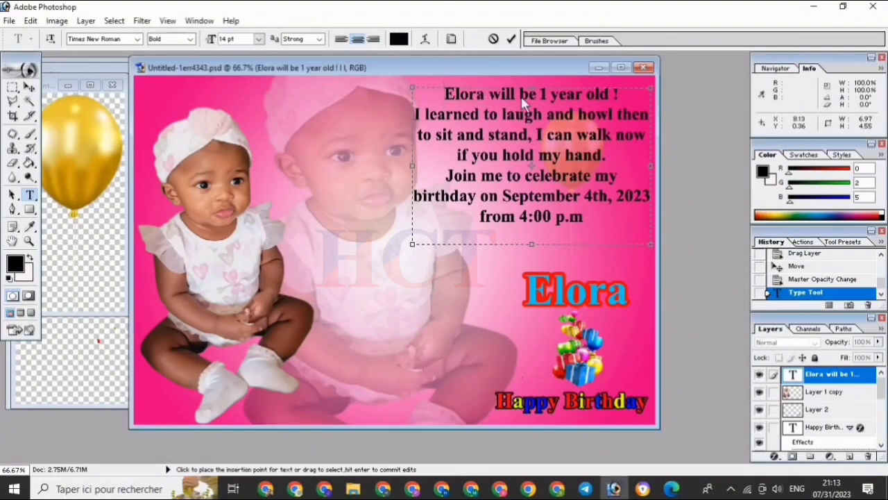
Underline the first line of the invitation message.
left_click_drag(621, 102, 442, 102)
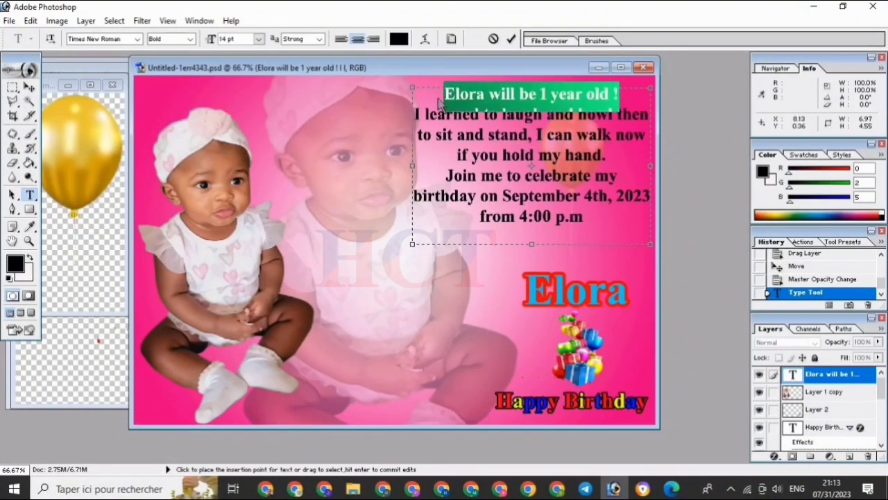
left_click(451, 40)
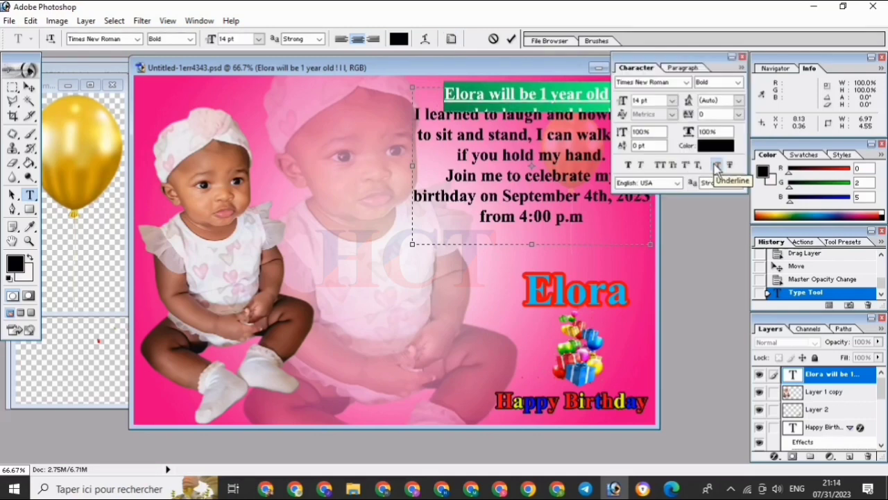
left_click(717, 167)
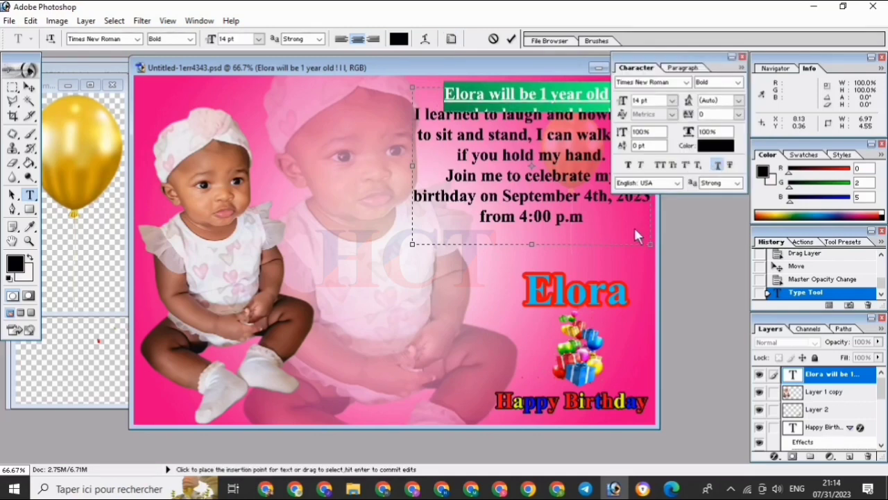
Recolor the whole message golden yellow (#EBCB38), sampled from the gold balloon image, and commit the text edit.
left_click_drag(584, 217, 452, 111)
left_click(742, 56)
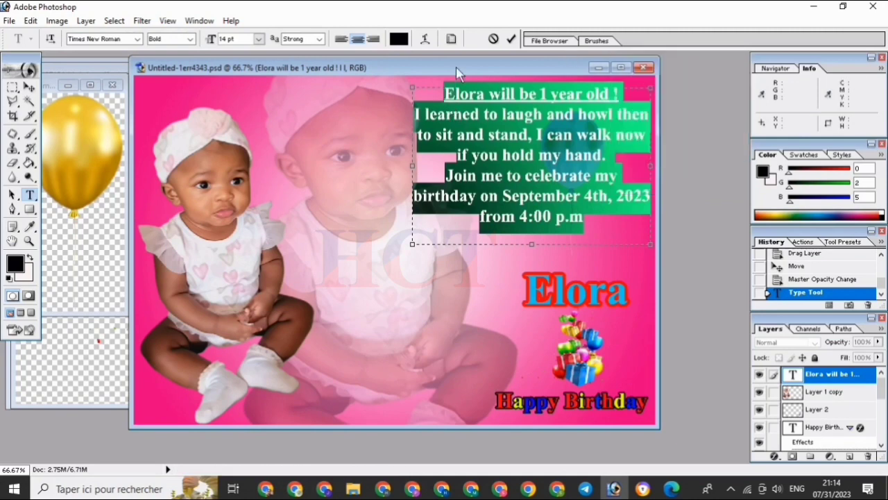
left_click(399, 39)
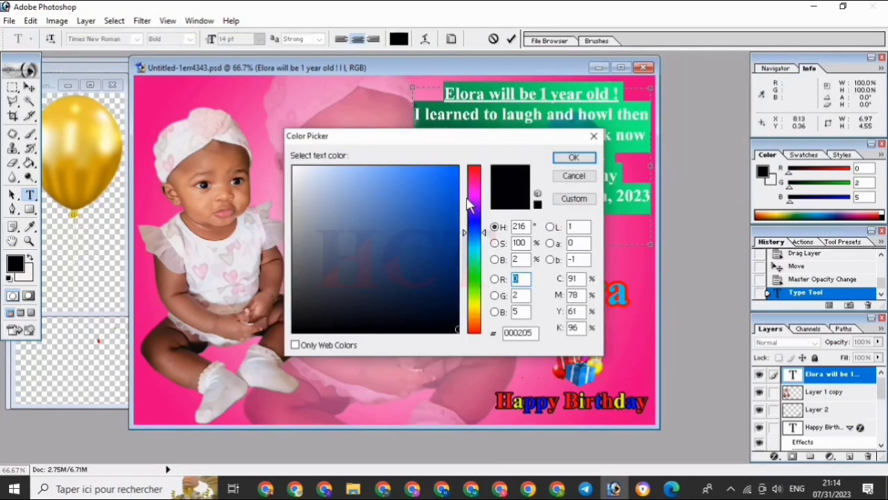
left_click(472, 244)
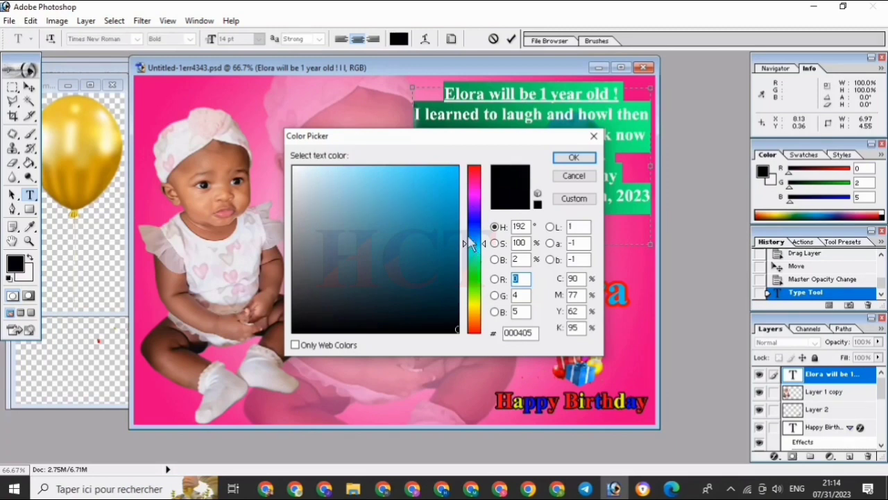
left_click(447, 168)
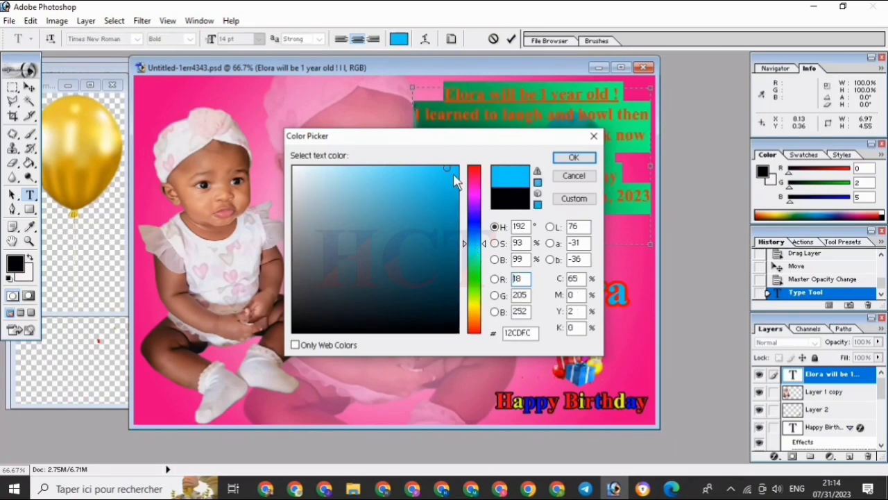
left_click(453, 174)
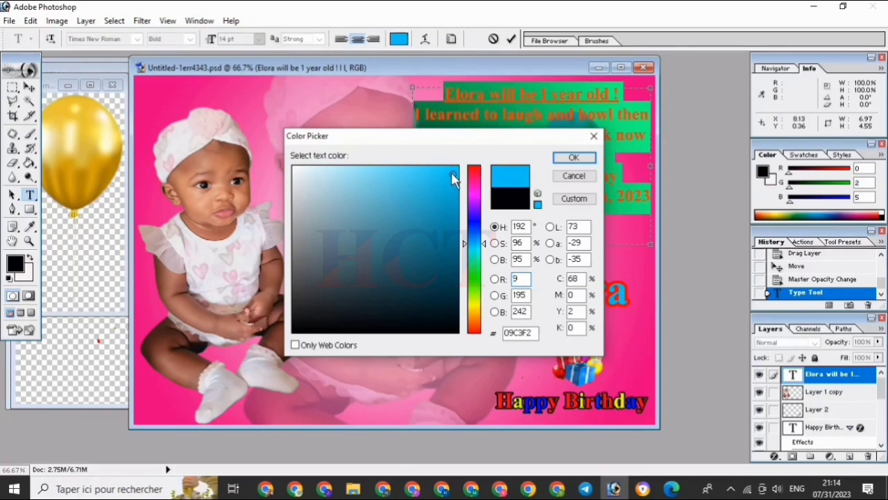
left_click(474, 316)
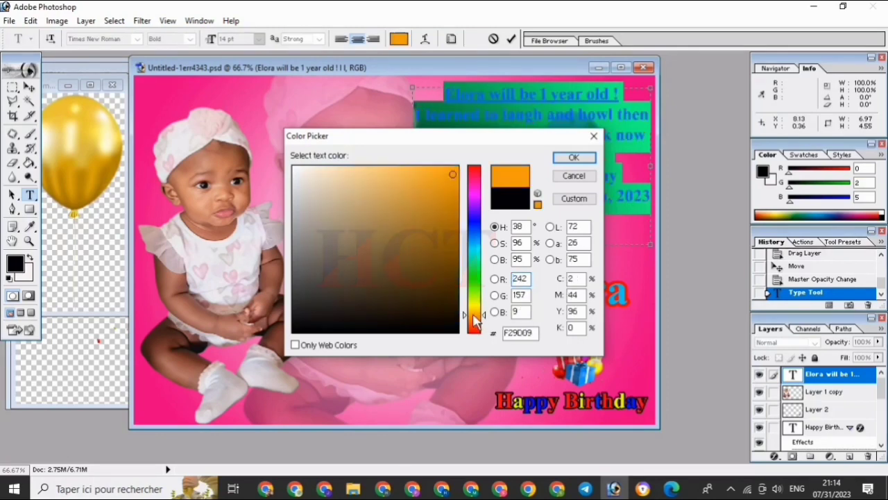
left_click(402, 175)
left_click(87, 137)
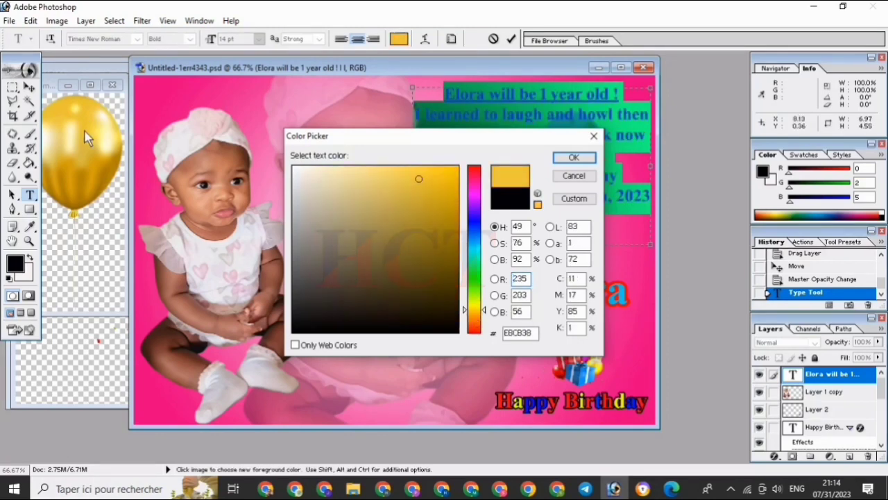
key("Return")
left_click(597, 202)
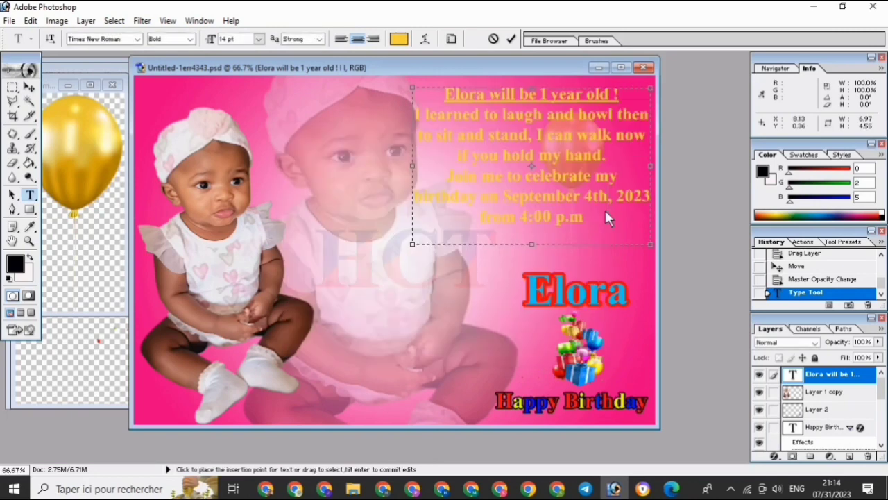
left_click(512, 40)
Add a 3 px outside stroke in a muted red, about #B43B3B, to the message text layer.
left_click(775, 457)
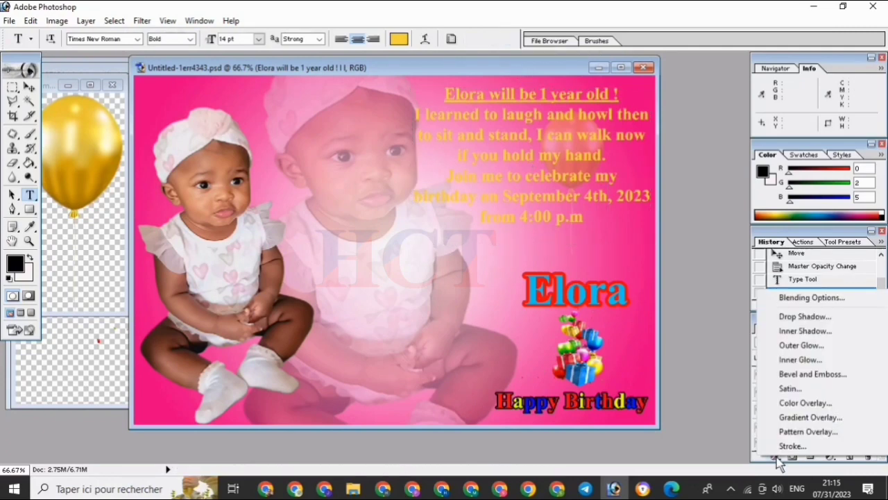
left_click(792, 446)
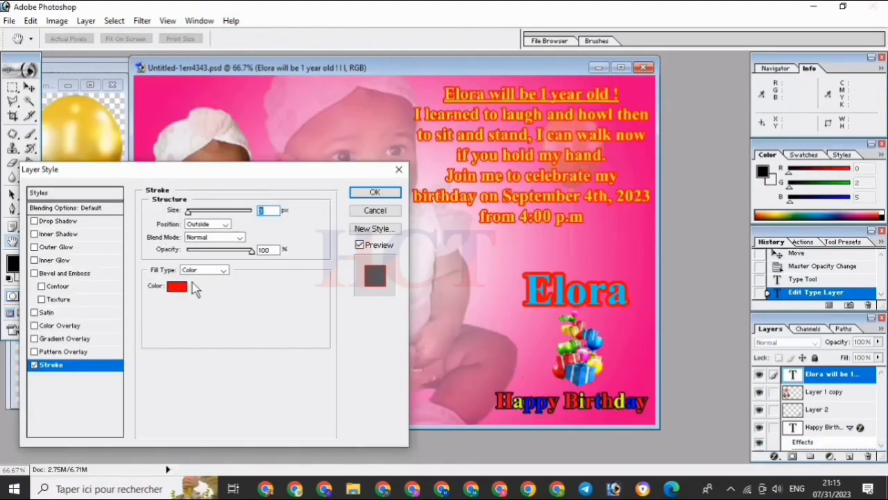
left_click(178, 285)
left_click(298, 193)
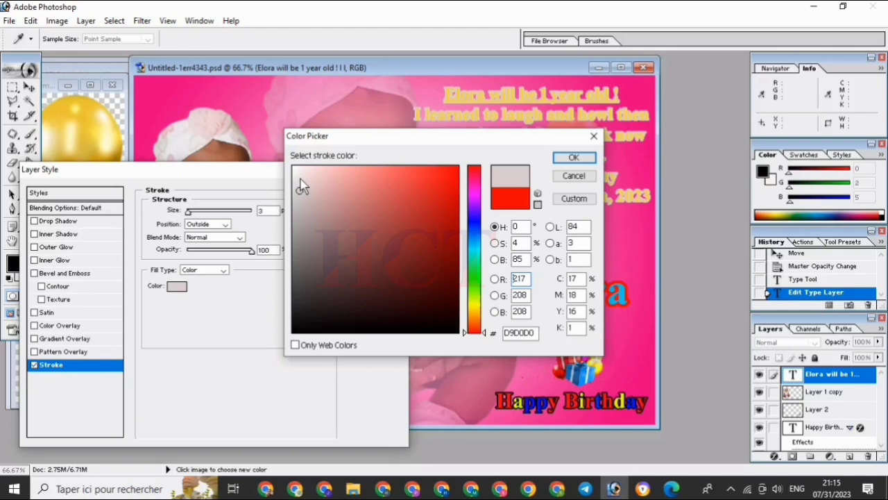
left_click(301, 180)
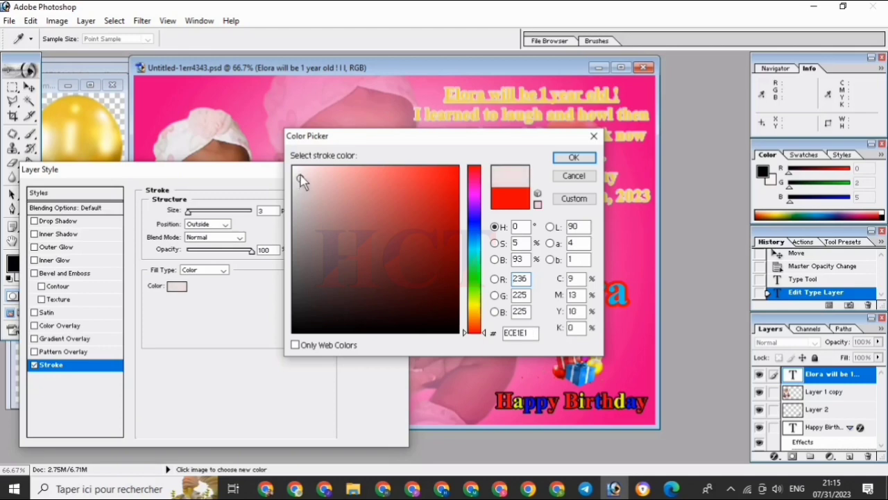
left_click(299, 173)
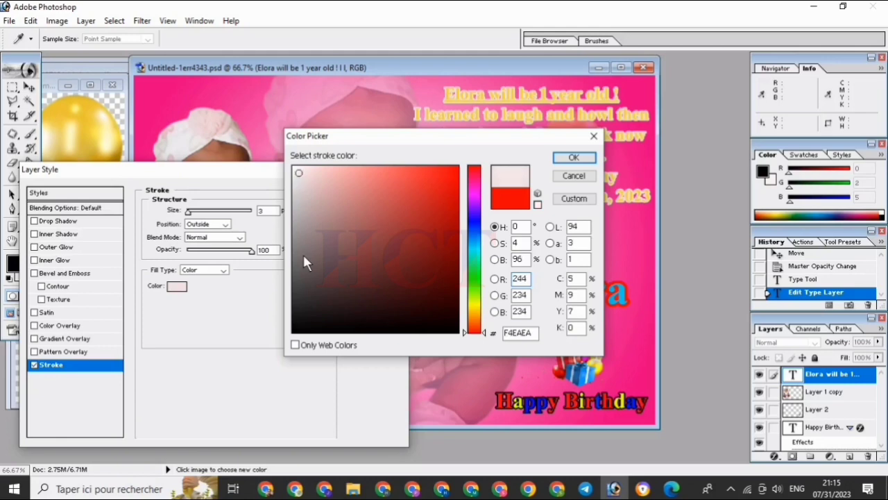
left_click(304, 256)
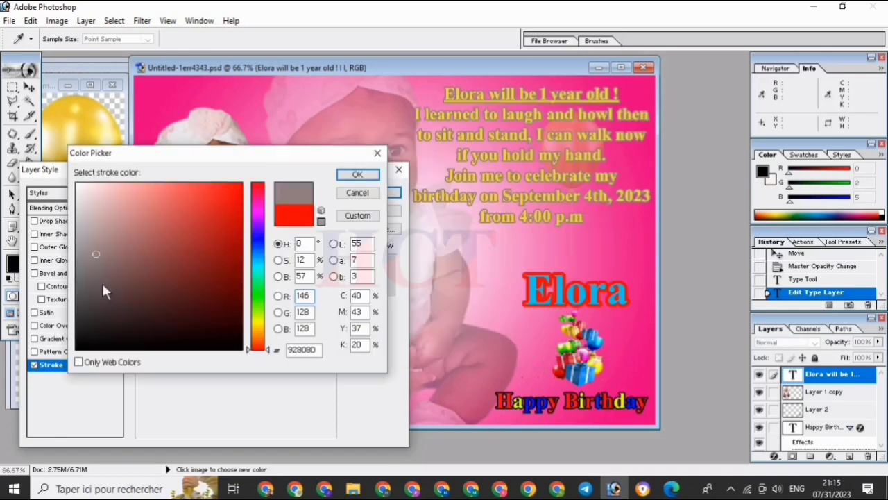
mouse_move(146, 228)
left_mouse_down()
mouse_move(170, 241)
mouse_move(187, 221)
left_mouse_up()
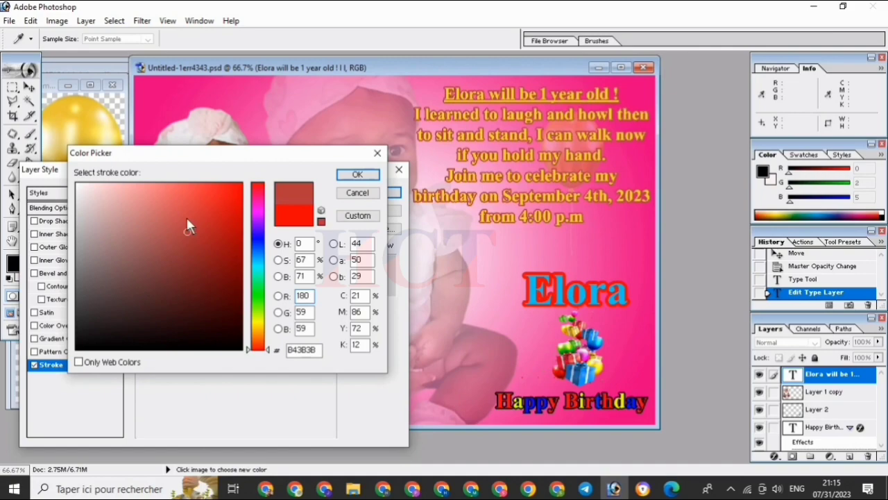
key("Return")
key("Return")
Open the cake image "gt" and place the cake on the lower middle of the invitation, beside the gift artwork.
left_click(9, 21)
left_click(25, 51)
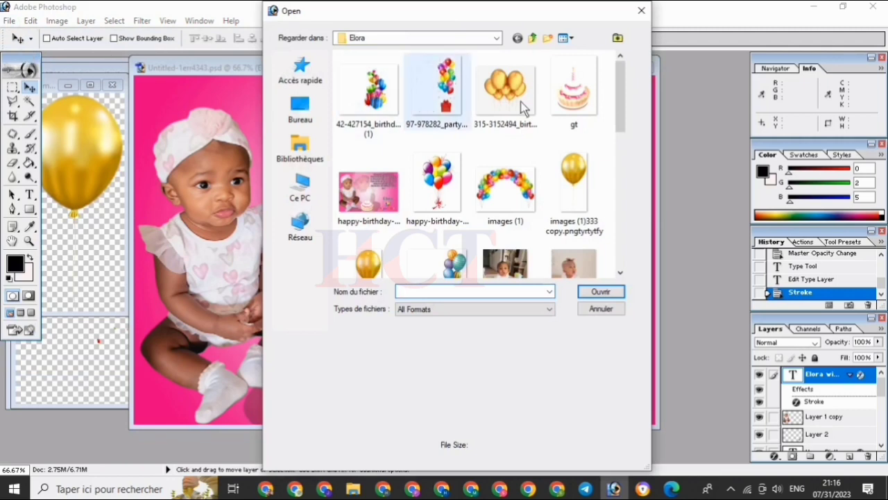
left_click(568, 106)
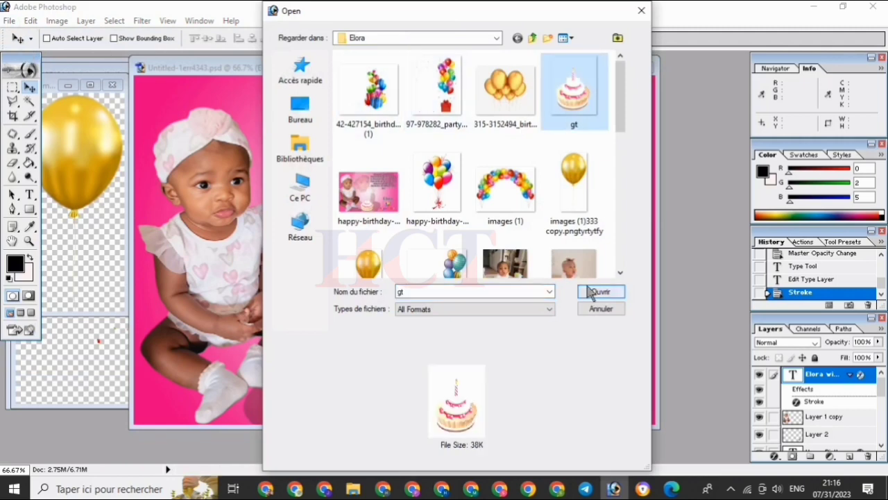
left_click(589, 291)
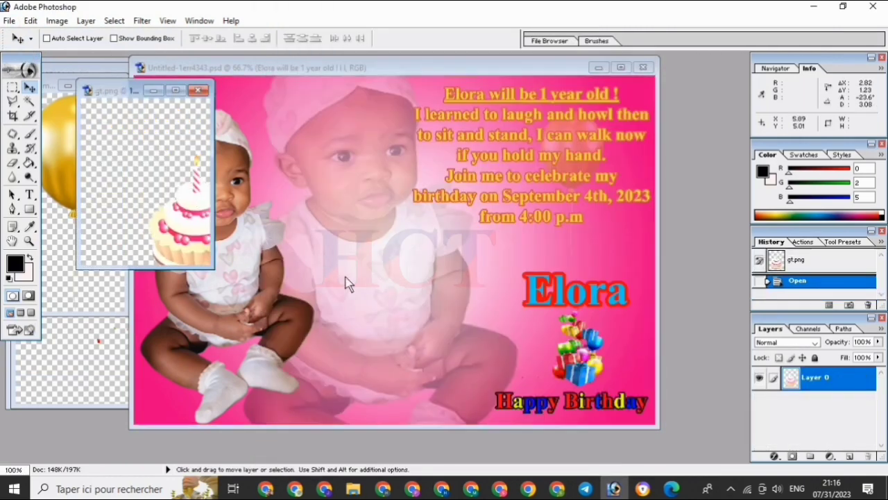
left_click_drag(347, 284, 406, 366)
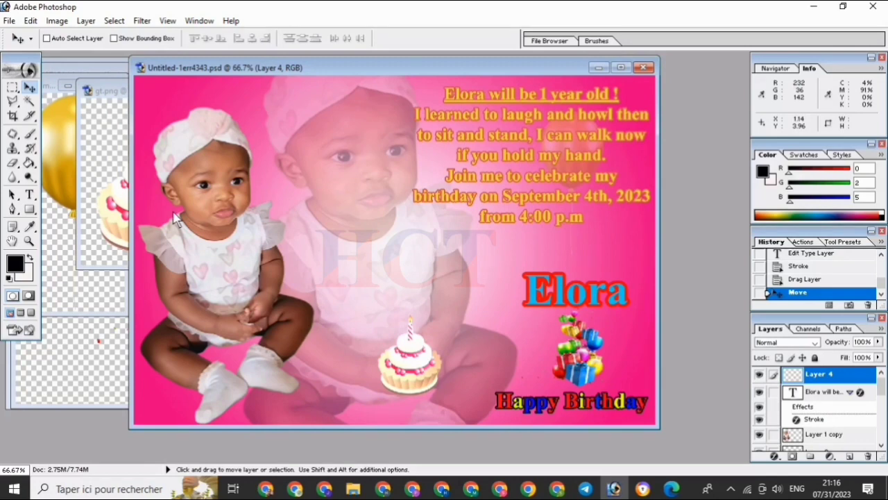
Enlarge the cake to about 131% width and 119% height with Free Transform, and nudge it slightly downward.
left_click(30, 20)
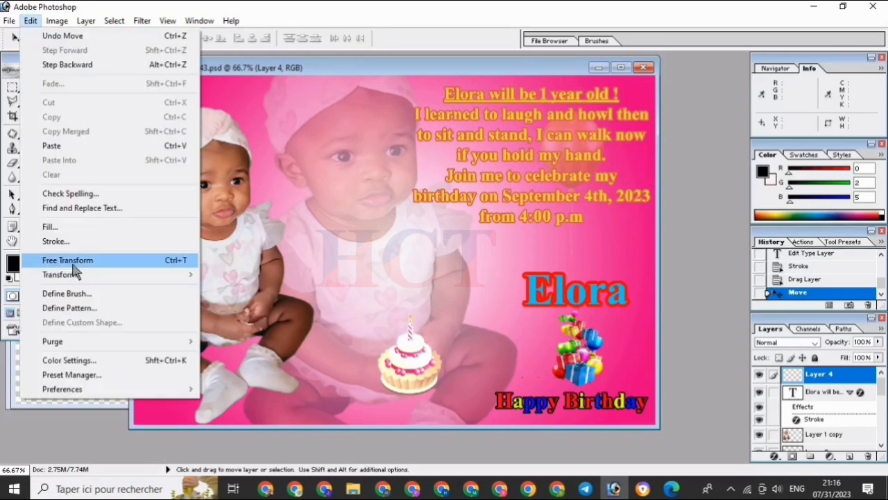
left_click(73, 263)
left_click_drag(377, 311, 356, 298)
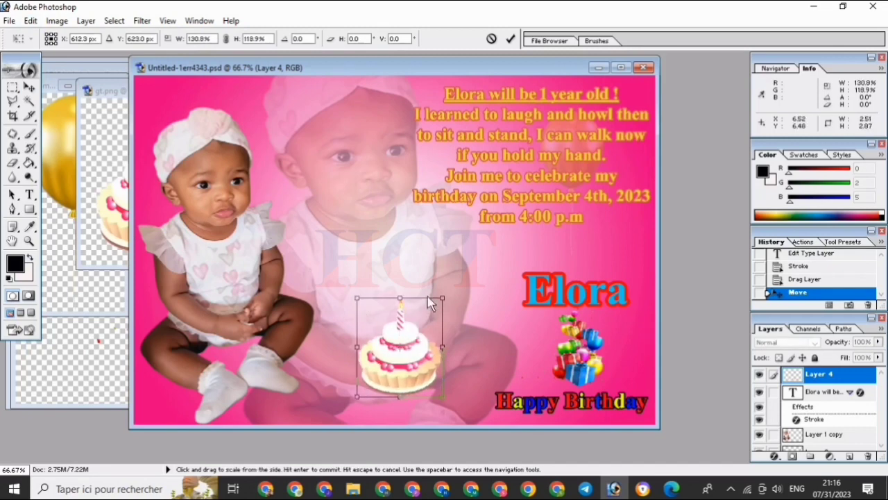
left_click(511, 39)
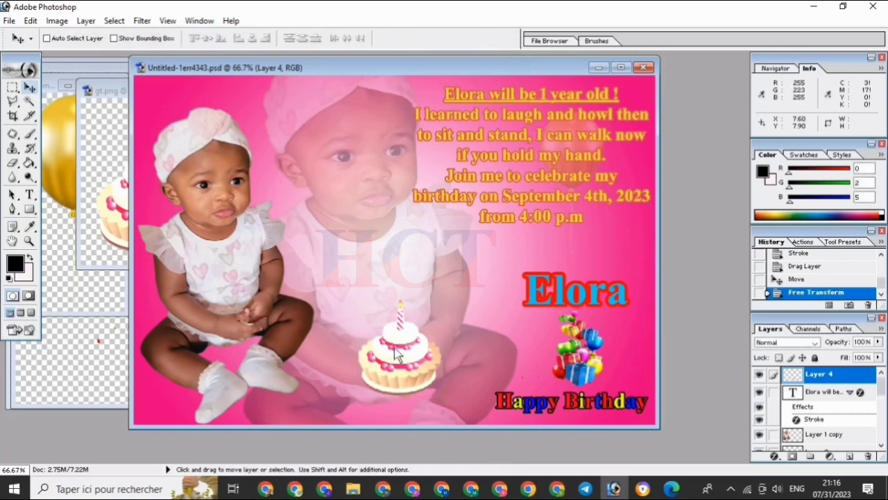
mouse_move(397, 353)
left_mouse_down()
mouse_move(393, 381)
mouse_move(399, 359)
left_mouse_up()
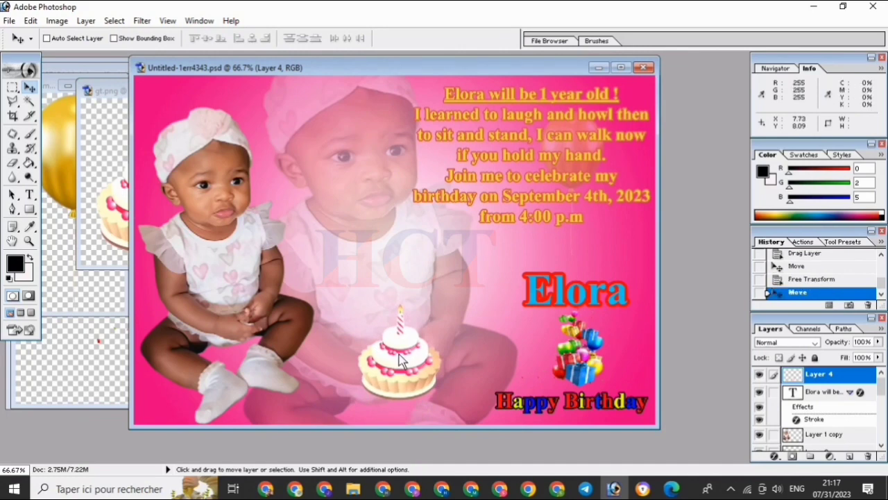